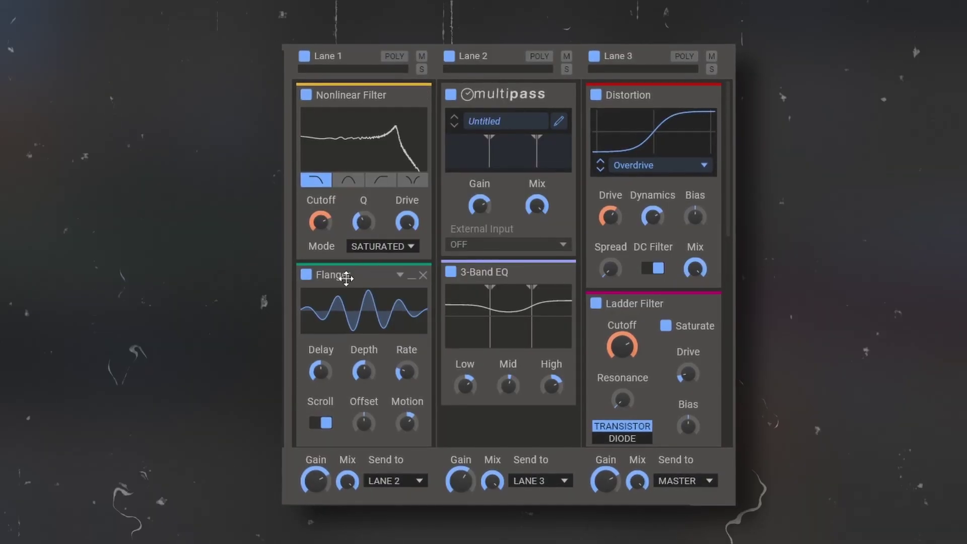
# - Move the Flanger effect from lane 1 of the Stompy preset into lane 2 below multipass
pyautogui.moveTo(339, 277); pyautogui.dragTo(503, 265)
pyautogui.scroll(-2, 504, 265)
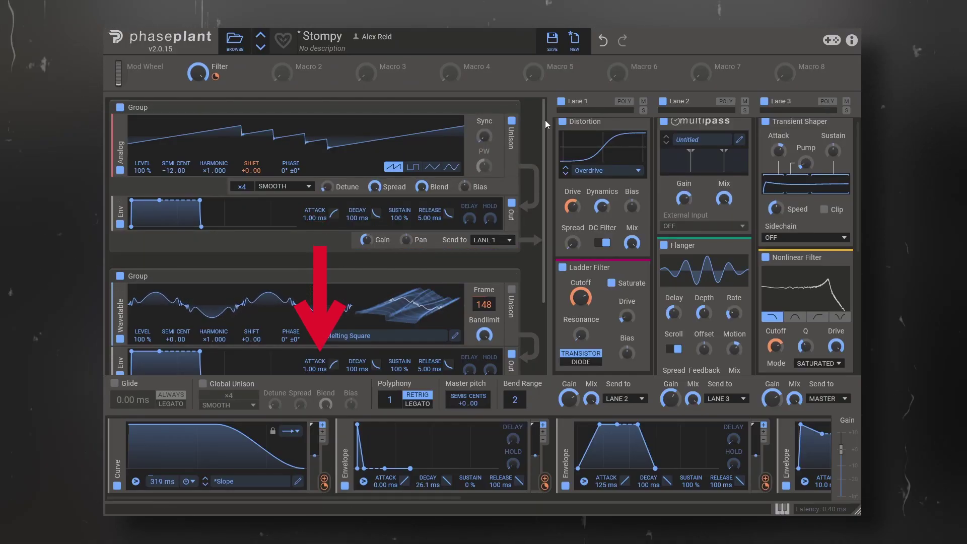
pyautogui.moveTo(544, 120); pyautogui.dragTo(581, 104)
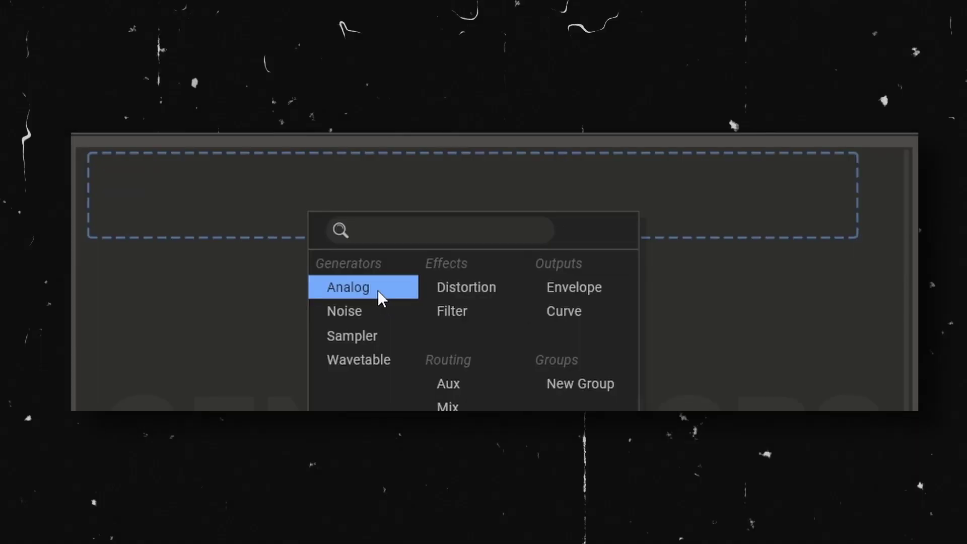
# - Add an Analog oscillator and cycle it through square, triangle, sine and saw waveforms
pyautogui.click(391, 151)
pyautogui.click(658, 279)
pyautogui.click(694, 279)
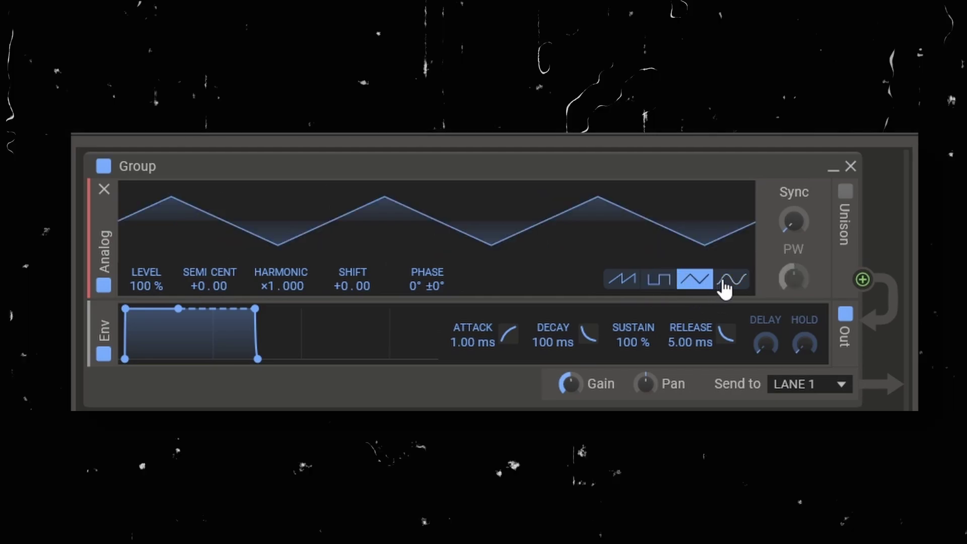
pyautogui.click(731, 279)
pyautogui.click(622, 279)
pyautogui.click(655, 279)
pyautogui.click(695, 279)
pyautogui.click(730, 280)
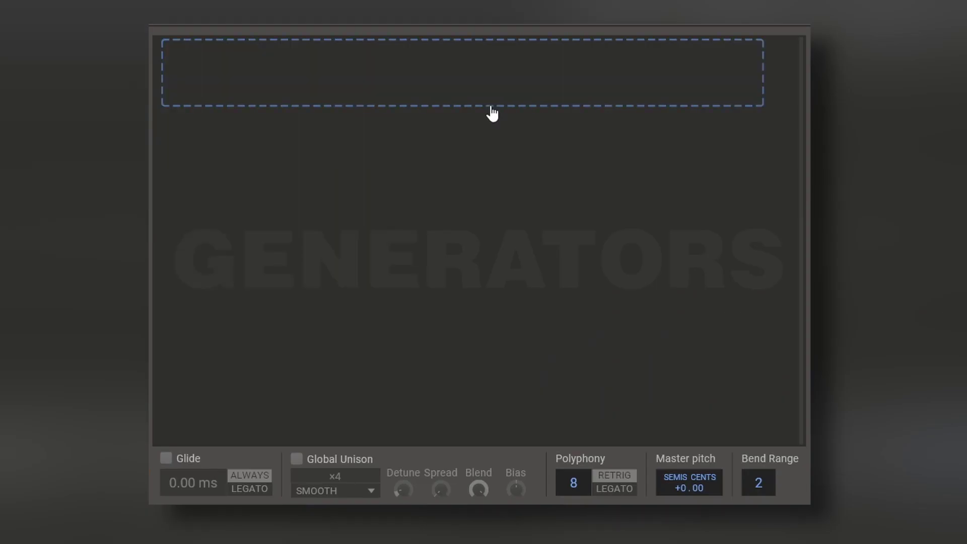
# - Add Wavetable and Sampler generators, browsing the Saws, Squares, Evolving wavetables and Drums samples
pyautogui.click(490, 101)
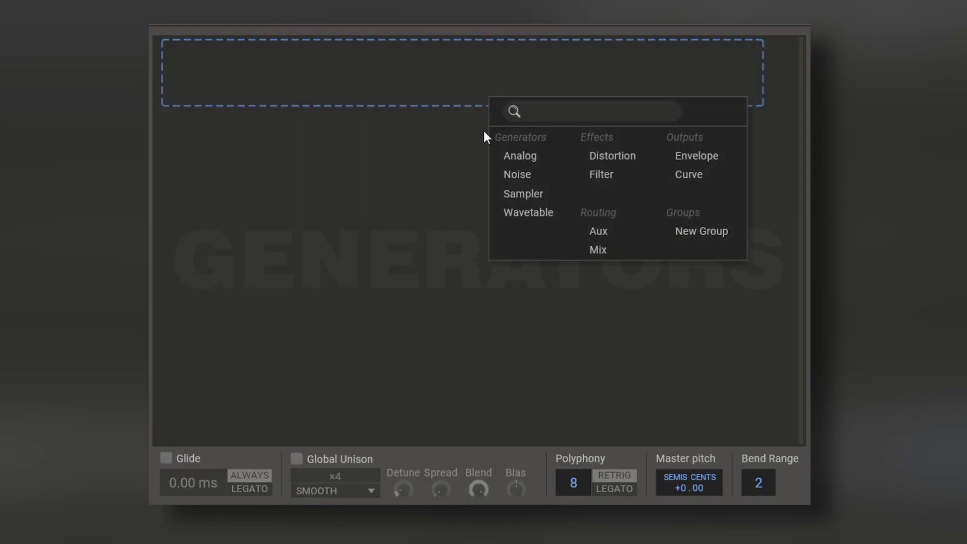
pyautogui.click(520, 214)
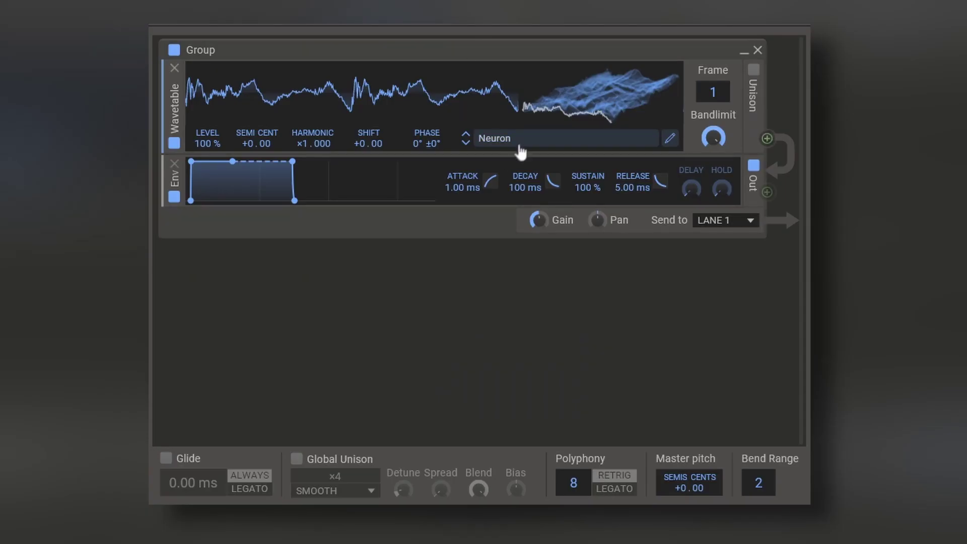
pyautogui.click(615, 281)
pyautogui.click(262, 356)
pyautogui.click(273, 433)
pyautogui.click(278, 220)
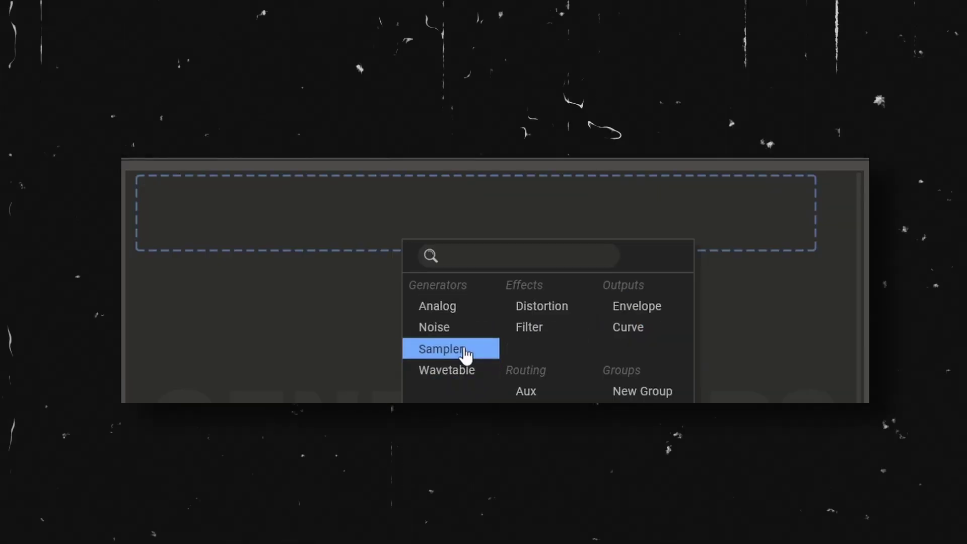
pyautogui.click(453, 348)
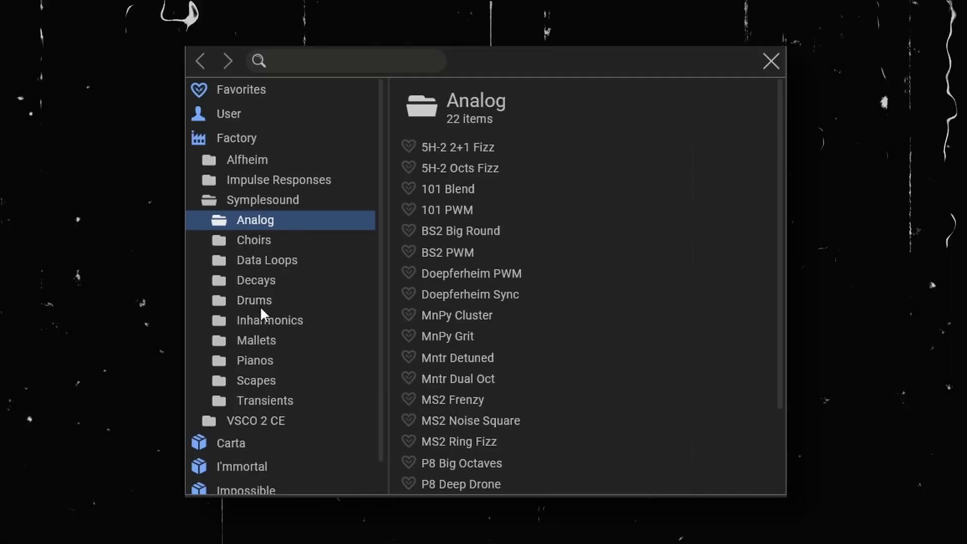
pyautogui.click(256, 301)
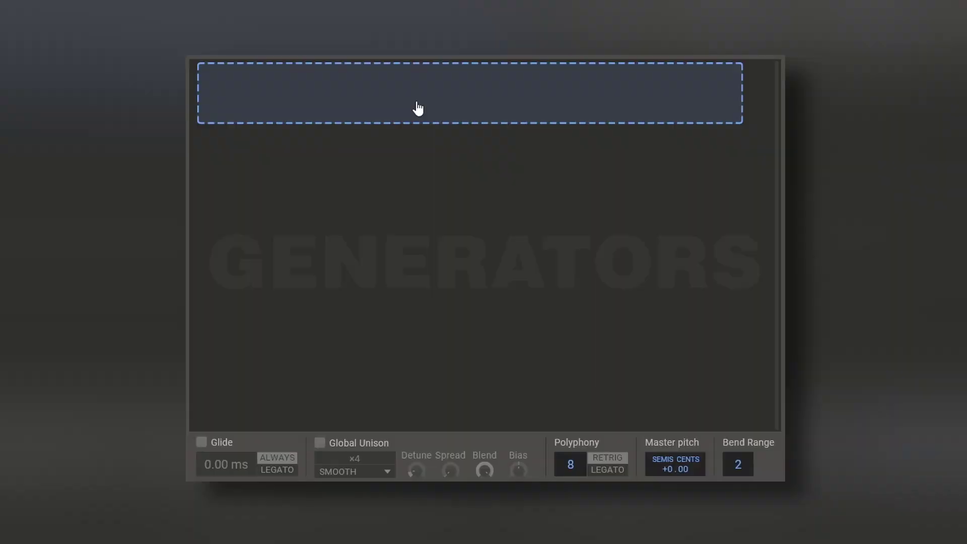
# - Add an Analog saw oscillator and a Wavetable generator loaded with Complex FM 1
pyautogui.click(417, 107)
pyautogui.click(450, 160)
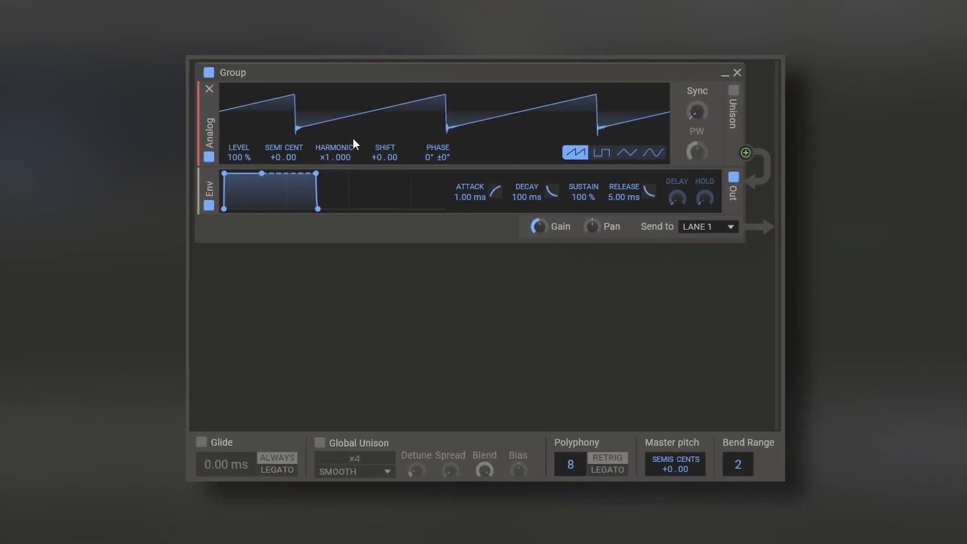
pyautogui.click(292, 331)
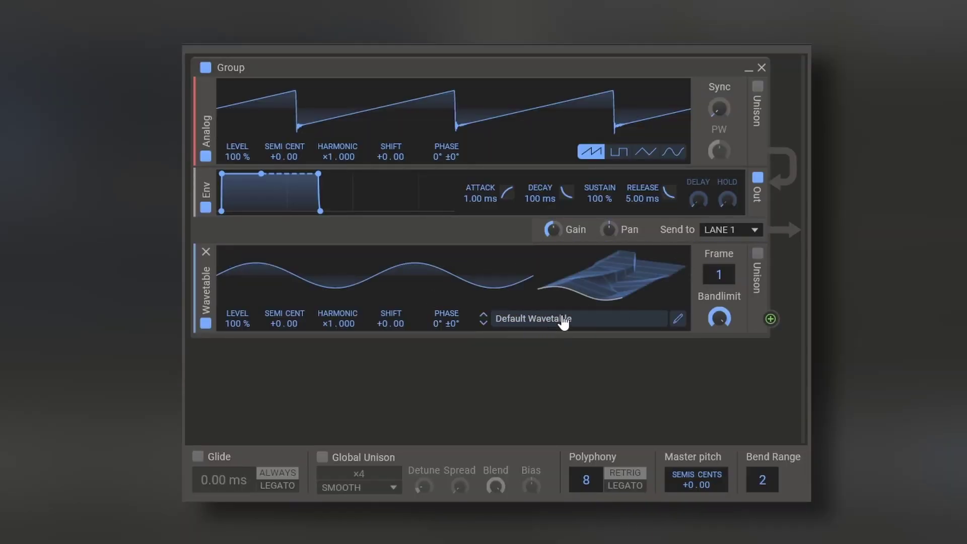
pyautogui.click(563, 322)
pyautogui.click(628, 284)
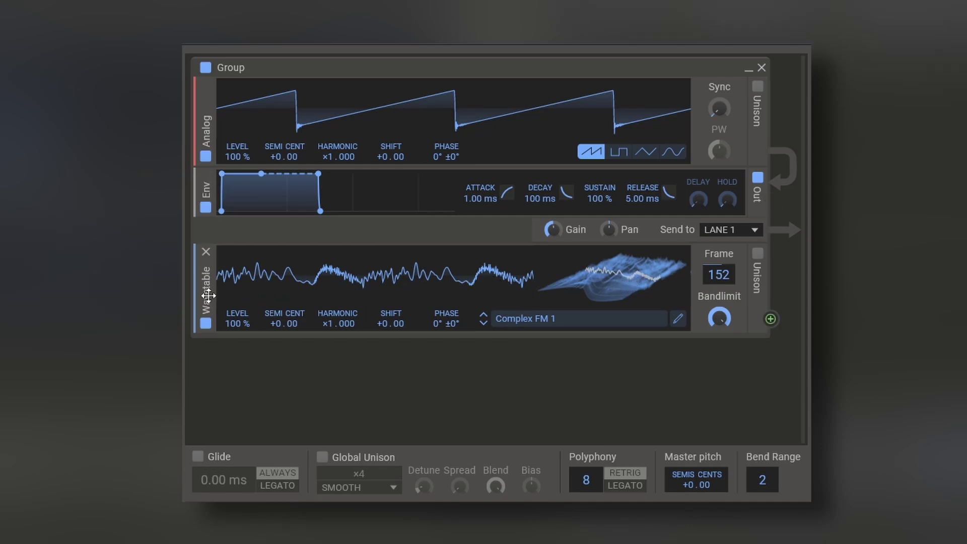
# - Move the Wavetable directly under the Analog oscillator and set its frame to 82
pyautogui.moveTo(207, 296); pyautogui.dragTo(253, 157)
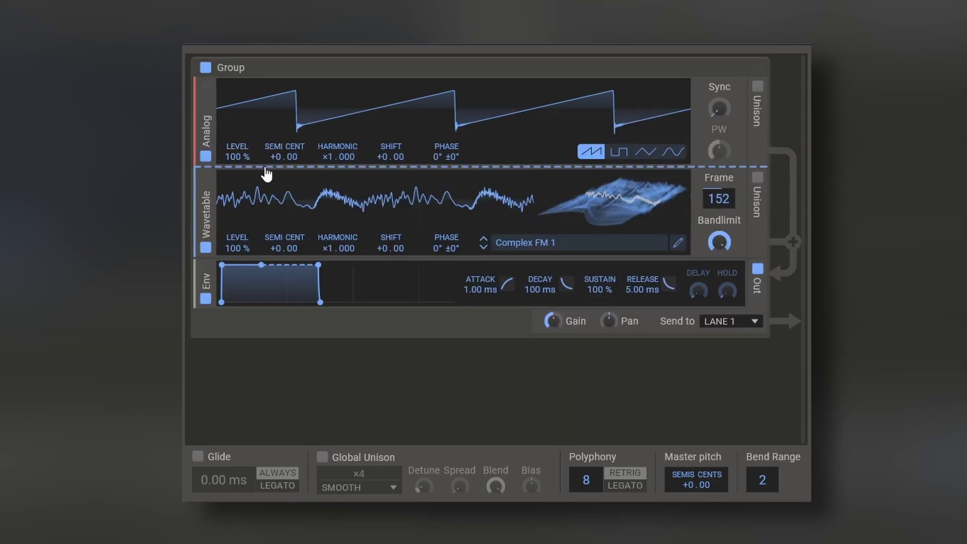
pyautogui.click(266, 173)
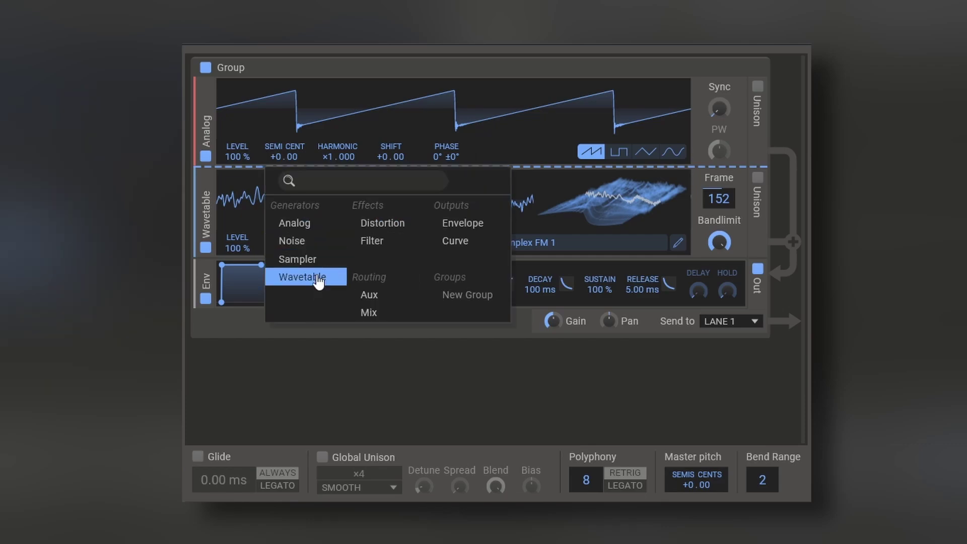
pyautogui.press('Escape')
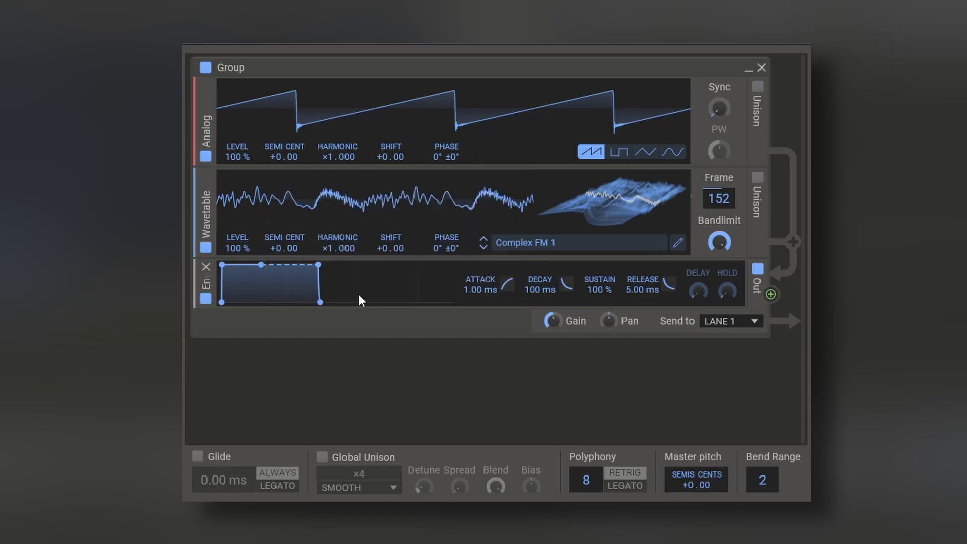
pyautogui.scroll(-7, 619, 196)
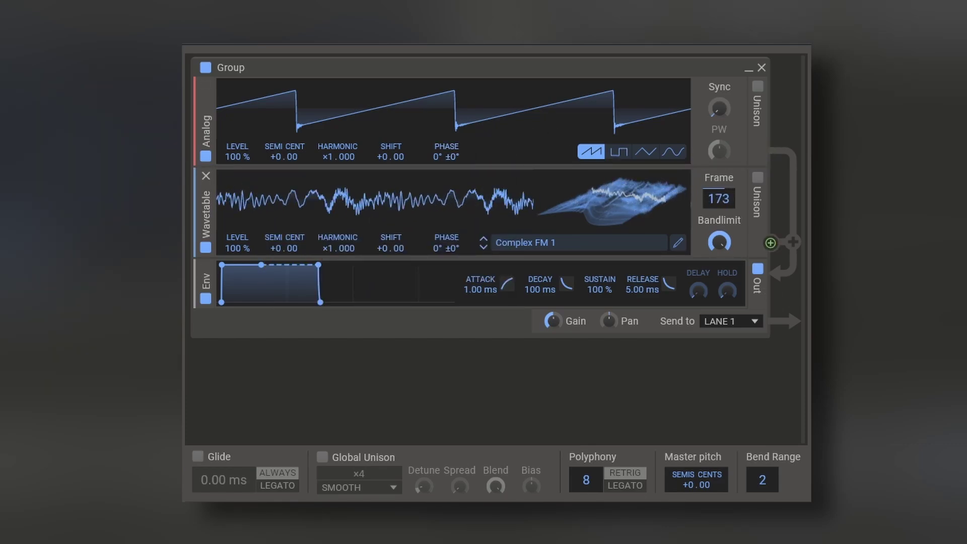
# - Replace the envelope with a looping Curve modulator shaped as a dip then a rise
pyautogui.click(206, 267)
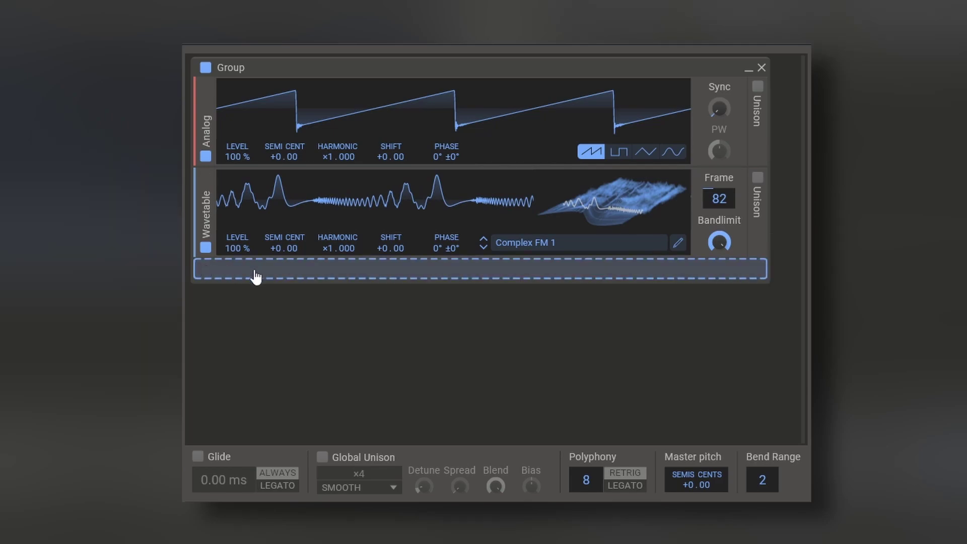
pyautogui.click(500, 349)
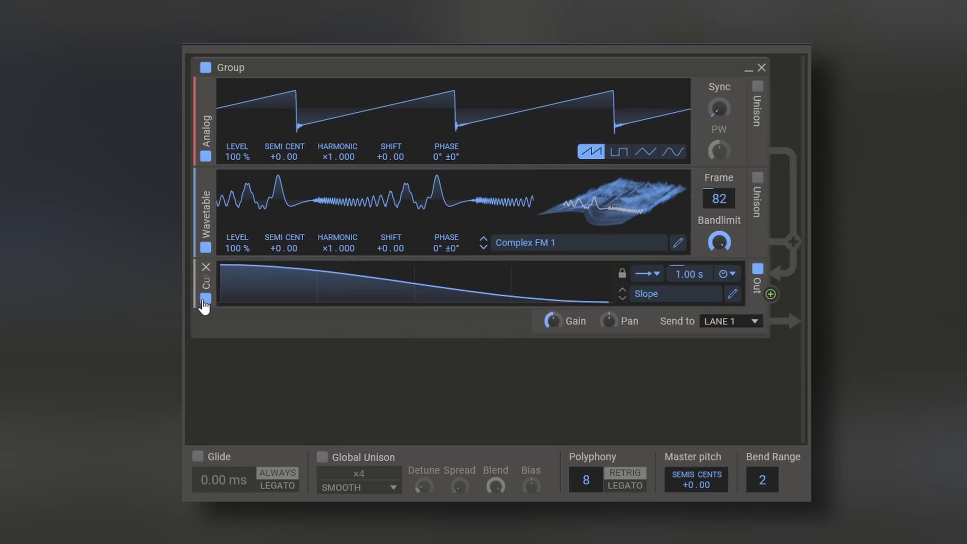
pyautogui.click(228, 297)
pyautogui.moveTo(537, 253); pyautogui.dragTo(529, 401)
pyautogui.moveTo(564, 322); pyautogui.dragTo(579, 206)
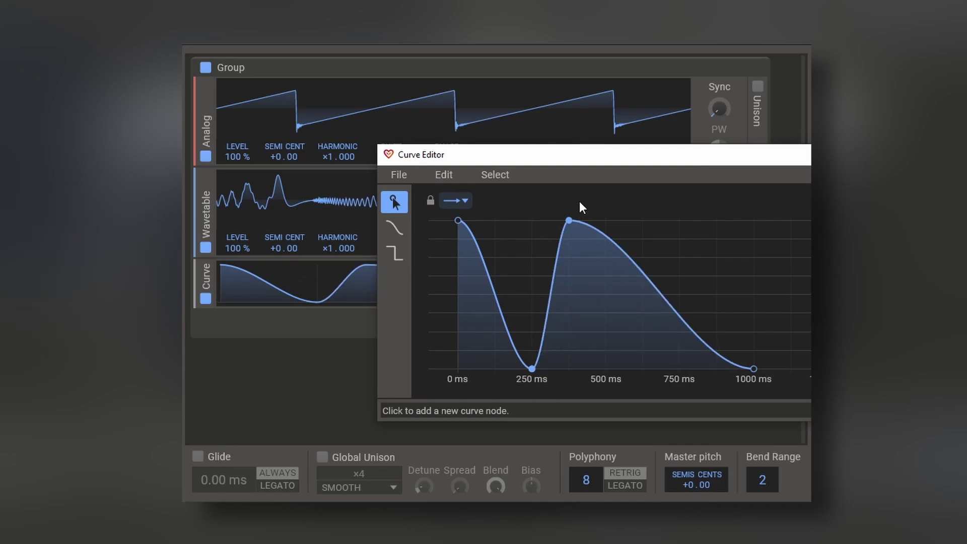
pyautogui.press('Escape')
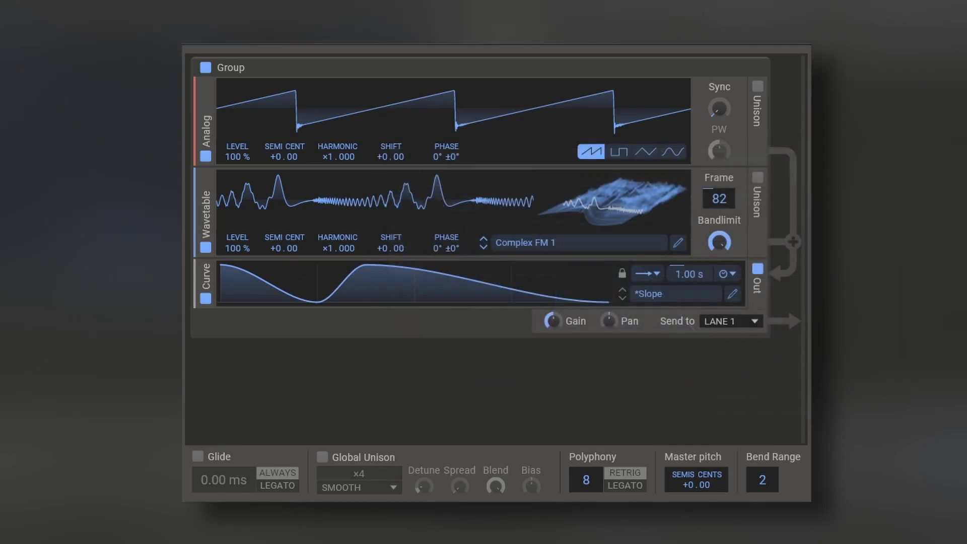
pyautogui.click(647, 273)
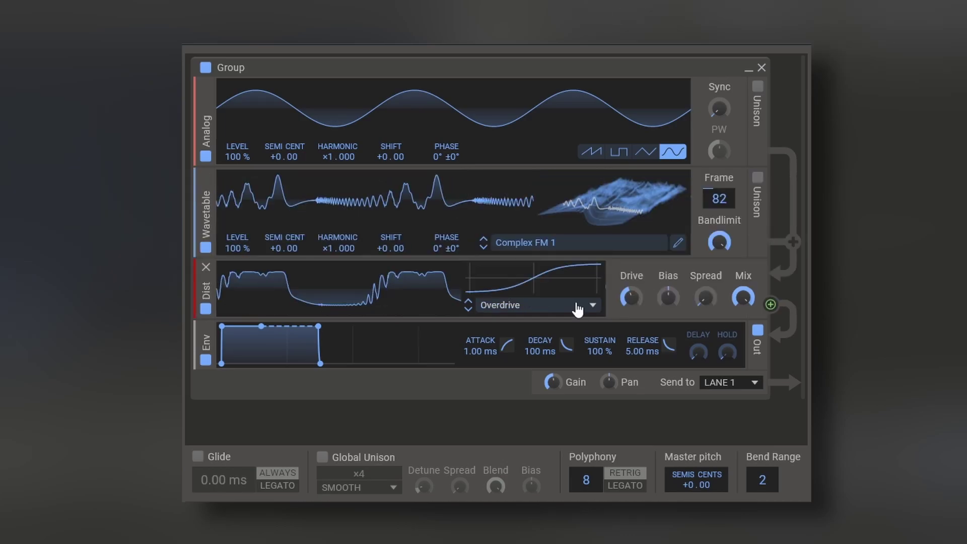
# - Switch the distortion to Foldback and add a Filter effect below the envelope
pyautogui.click(578, 309)
pyautogui.click(574, 339)
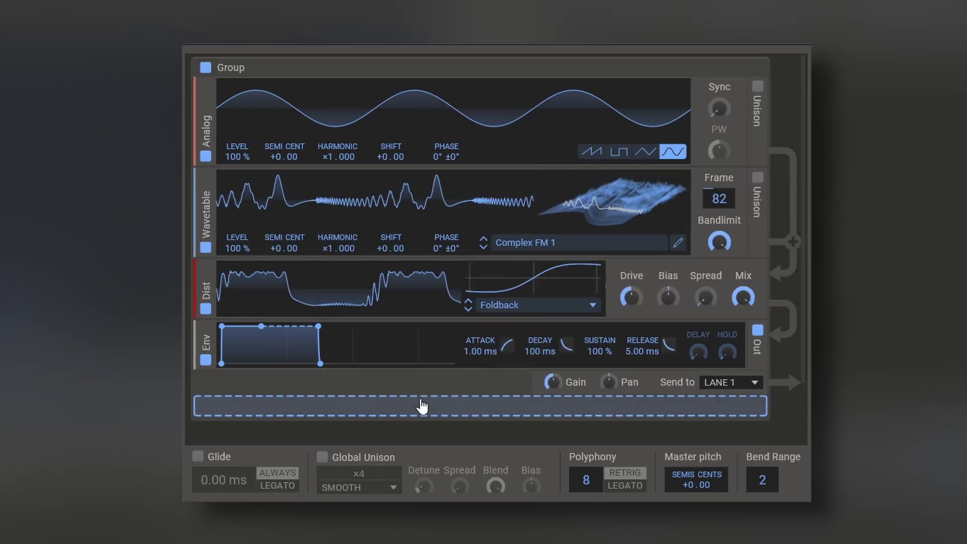
pyautogui.click(427, 406)
pyautogui.click(529, 473)
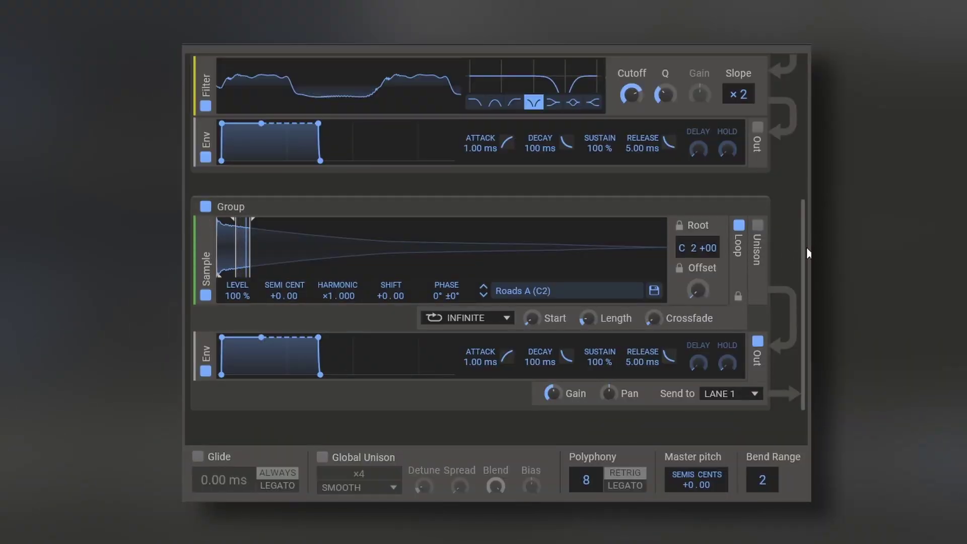
# - Set the Analog oscillator to a square wave and the Noise generator to its smooth type
pyautogui.scroll(5, 805, 251)
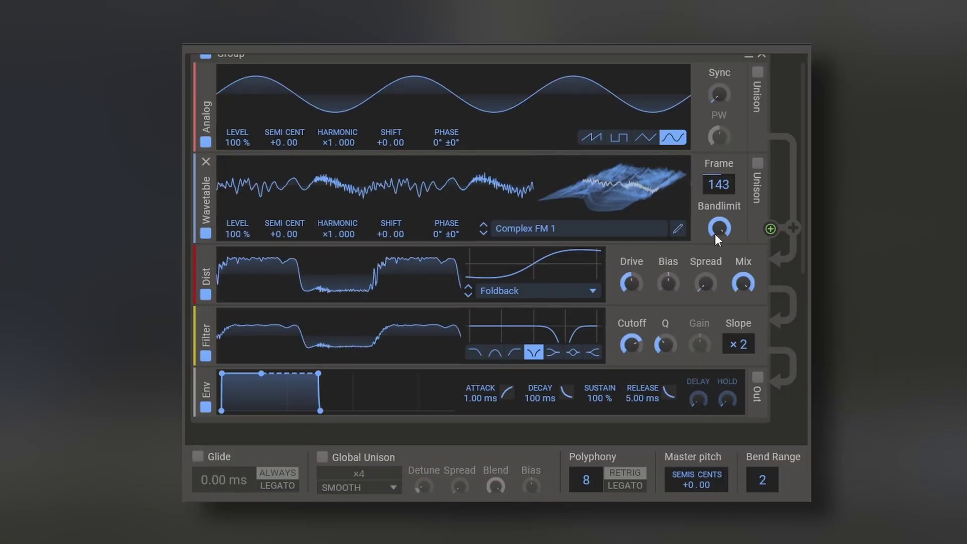
pyautogui.scroll(1, 721, 144)
pyautogui.click(618, 152)
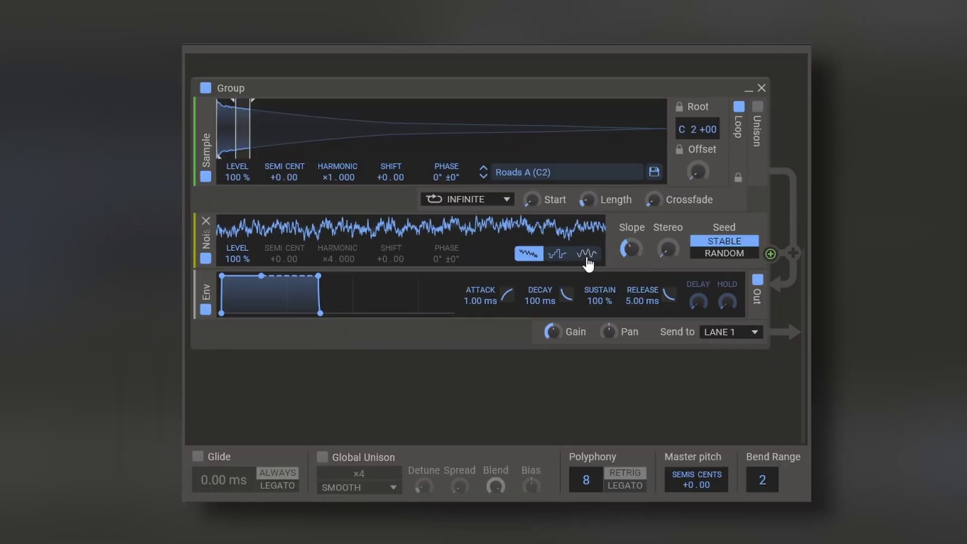
pyautogui.click(587, 256)
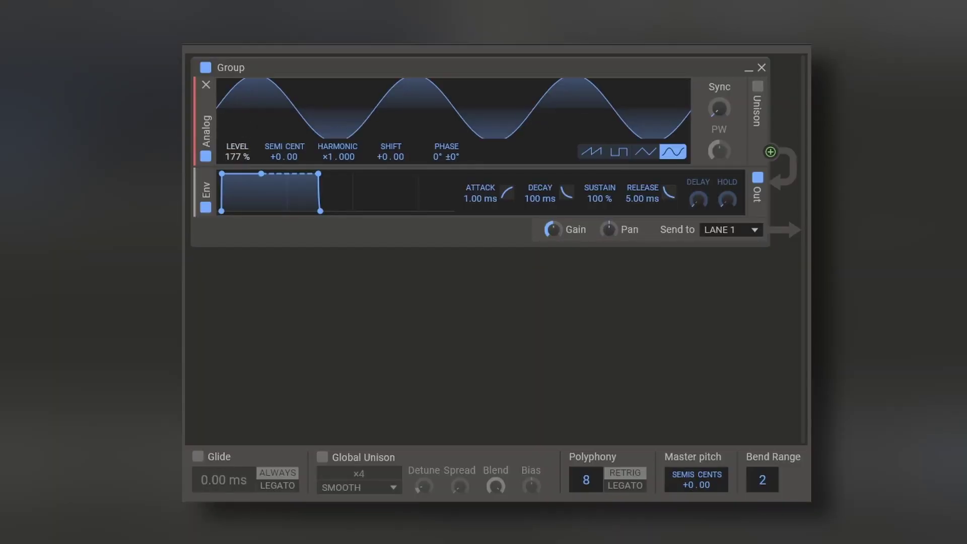
# - Reset level to 100 % and sweep semitones, harmonic and shift, ending at +0.00, ×1.000, +0.00
pyautogui.doubleClick(237, 157)
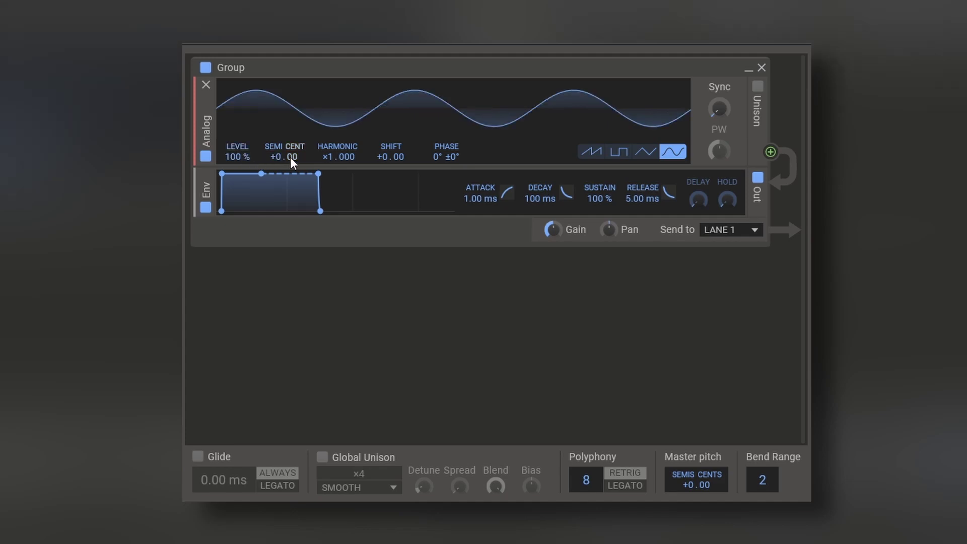
pyautogui.moveTo(275, 160)
pyautogui.mouseDown()
pyautogui.moveTo(274, 110)
pyautogui.moveTo(273, 157)
pyautogui.mouseUp()
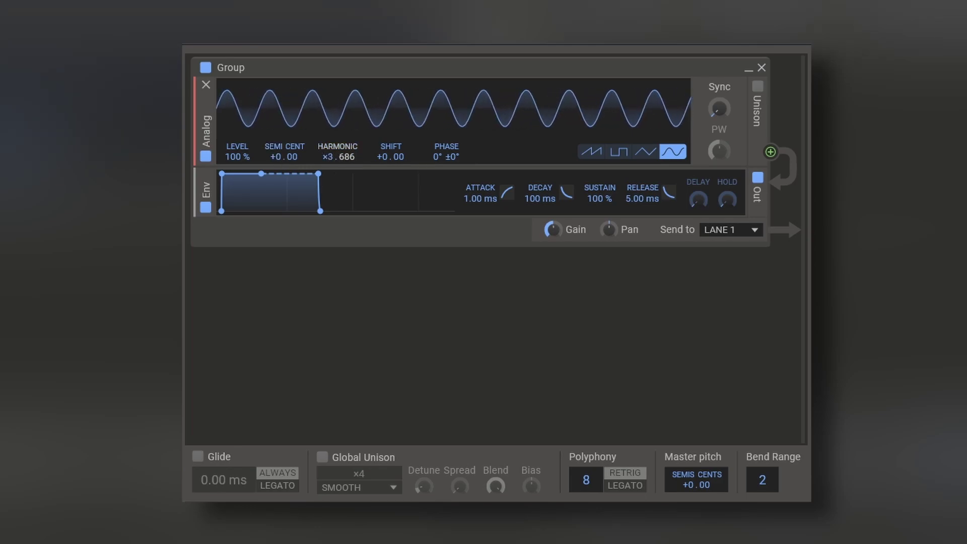
pyautogui.moveTo(351, 151); pyautogui.dragTo(446, 120)
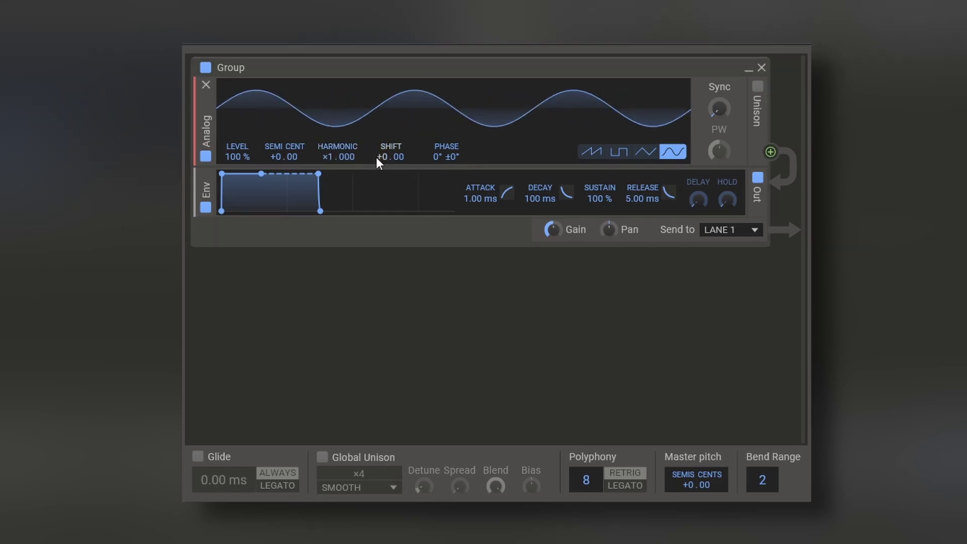
pyautogui.moveTo(391, 157); pyautogui.dragTo(489, 96)
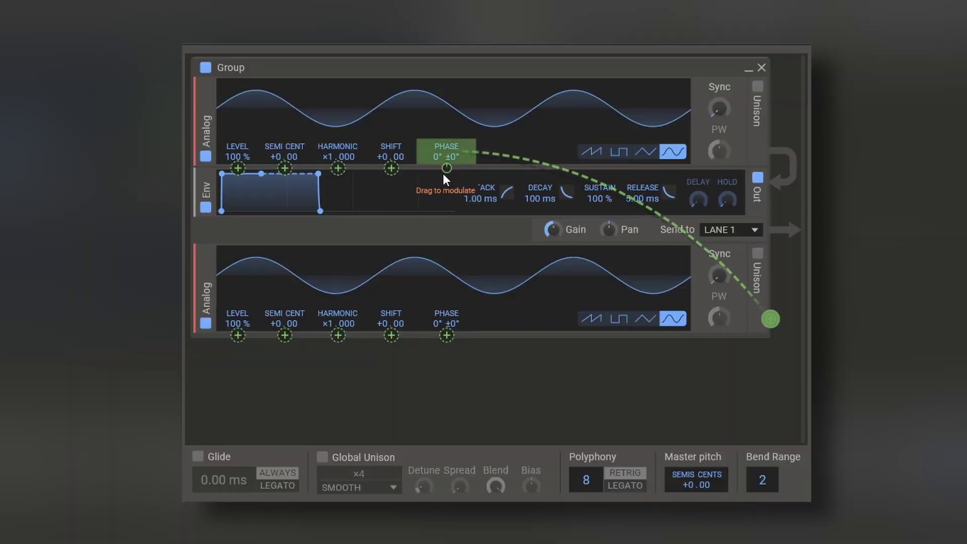
# - Set phase modulation to +50.8 %, insert a Filter before the envelope, and enable oscillator unison
pyautogui.moveTo(443, 173); pyautogui.dragTo(443, 150)
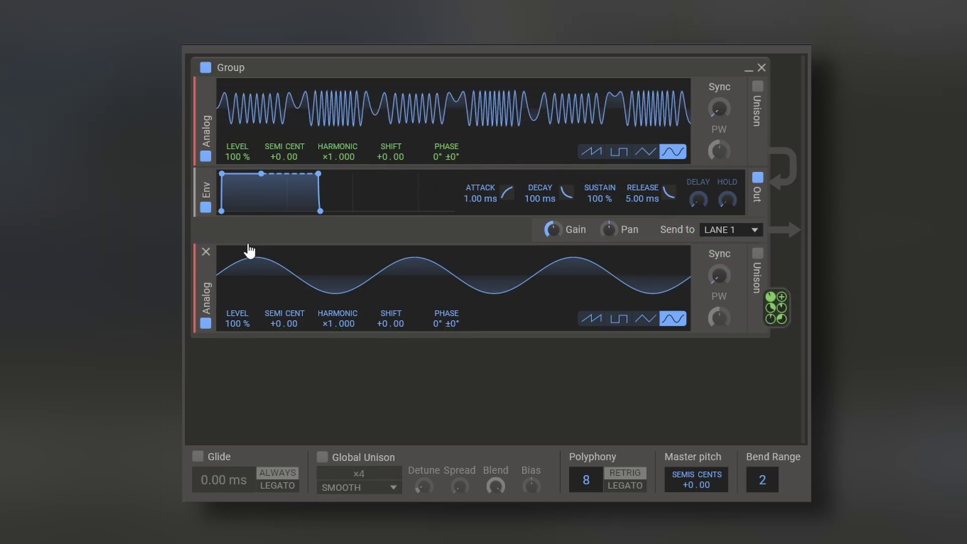
pyautogui.click(249, 250)
pyautogui.click(355, 317)
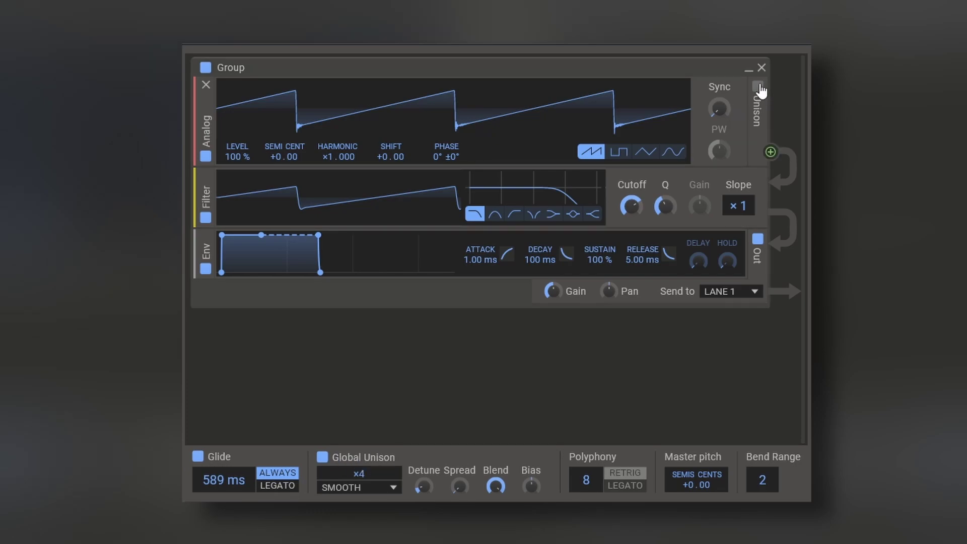
pyautogui.click(758, 87)
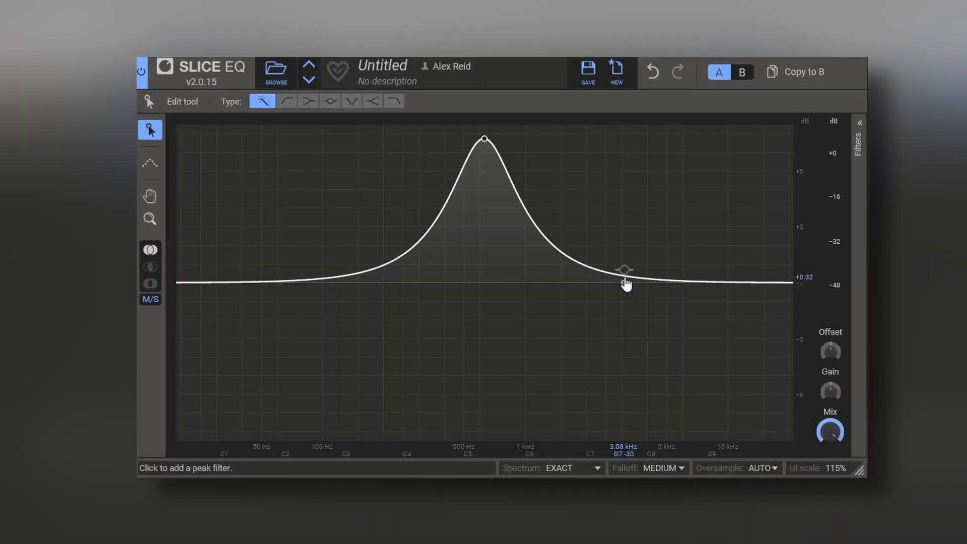
# - Cut an EQ dip near 2.81 kHz and sweep the Offset up and down
pyautogui.moveTo(626, 281); pyautogui.dragTo(576, 407)
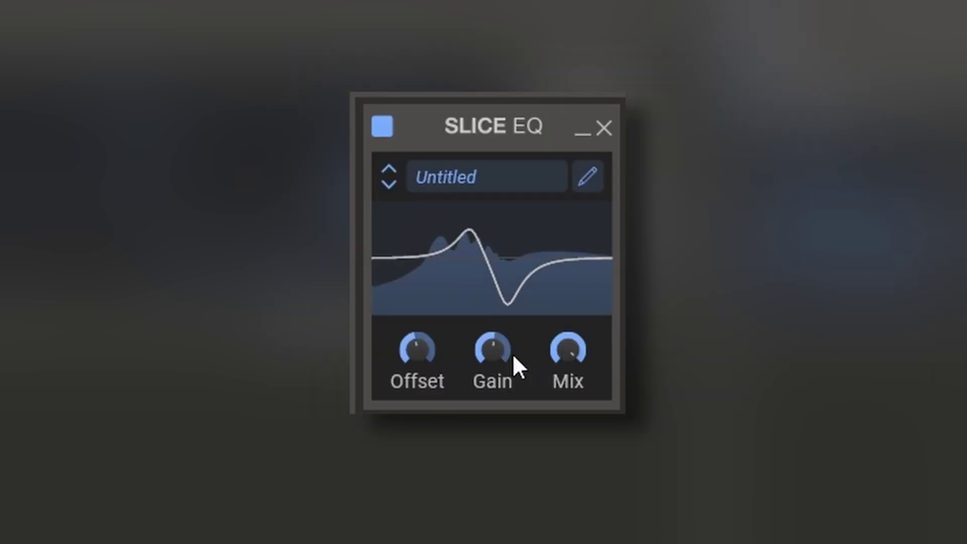
pyautogui.moveTo(296, 213); pyautogui.dragTo(295, 197)
pyautogui.moveTo(417, 349); pyautogui.dragTo(417, 369)
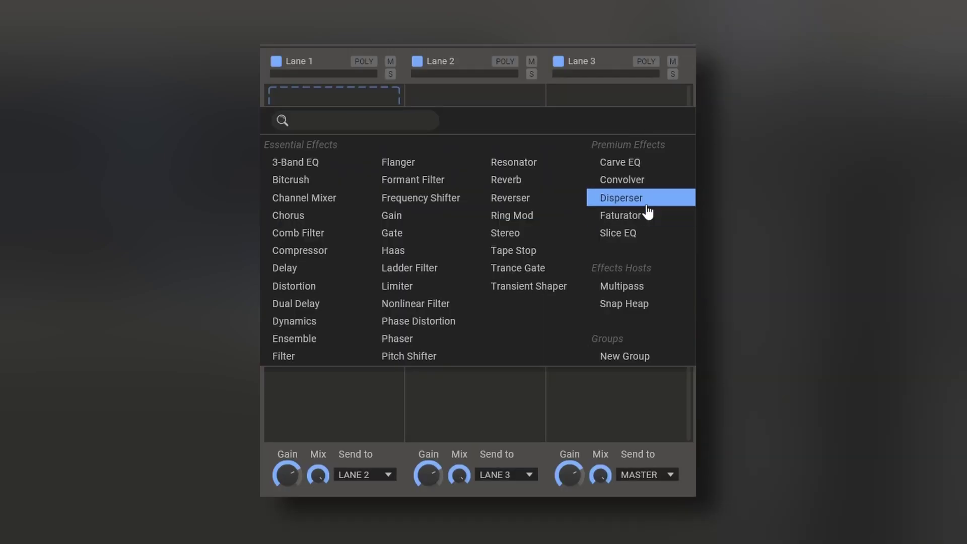
# - Sweep the Disperser to 1.64 kHz and add a Faturator with drive, fuzz, colour and stereo turbo raised
pyautogui.click(620, 198)
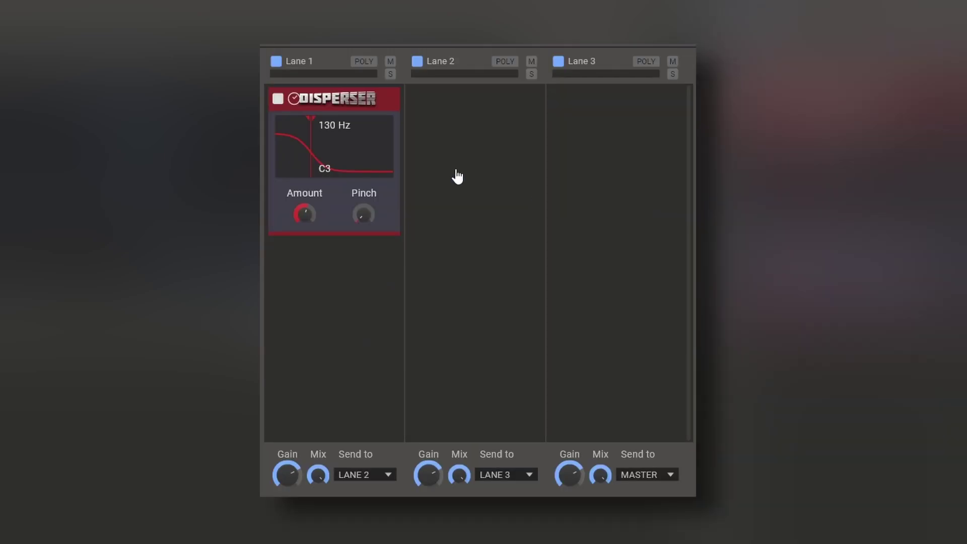
pyautogui.moveTo(453, 216); pyautogui.dragTo(528, 209)
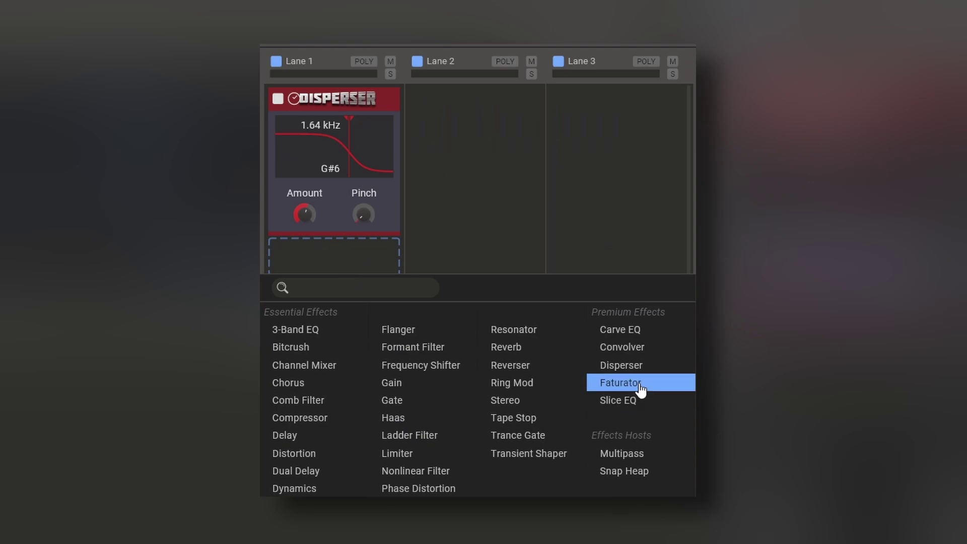
pyautogui.click(639, 389)
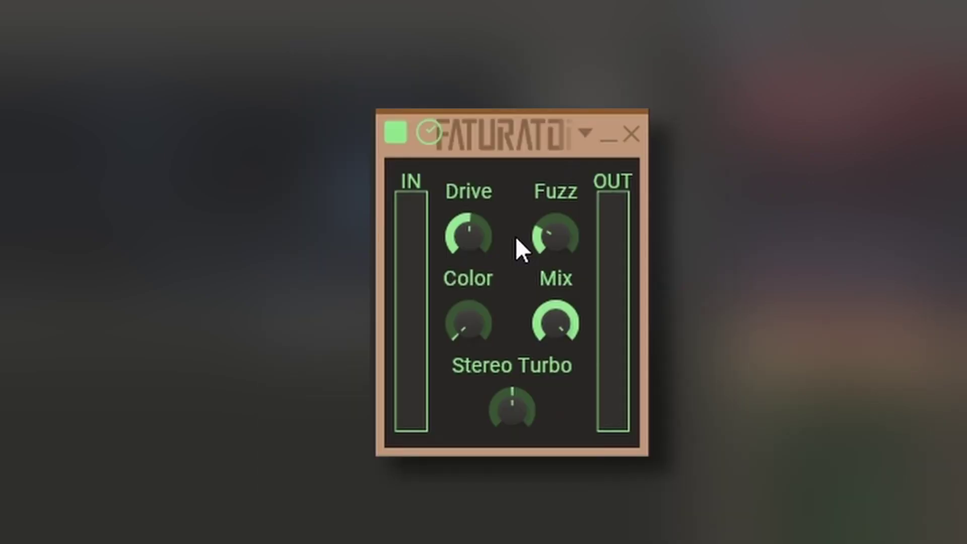
pyautogui.moveTo(313, 300); pyautogui.dragTo(354, 299)
pyautogui.moveTo(556, 235); pyautogui.dragTo(564, 240)
pyautogui.moveTo(468, 323); pyautogui.dragTo(486, 310)
pyautogui.moveTo(534, 414); pyautogui.dragTo(534, 383)
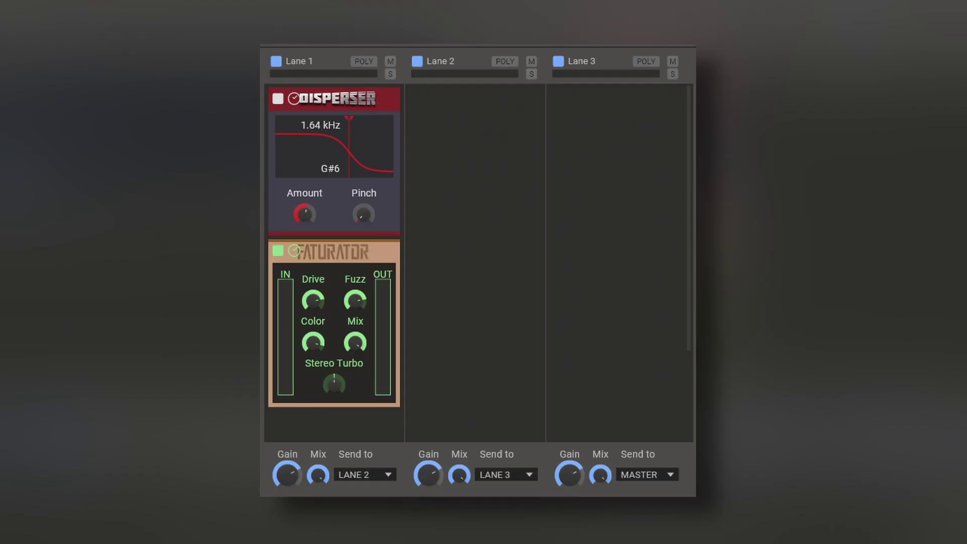
# - Add a Convolver to lane 2 and load the Spaces Experimental Cookie Jar impulse
pyautogui.click(473, 130)
pyautogui.click(609, 235)
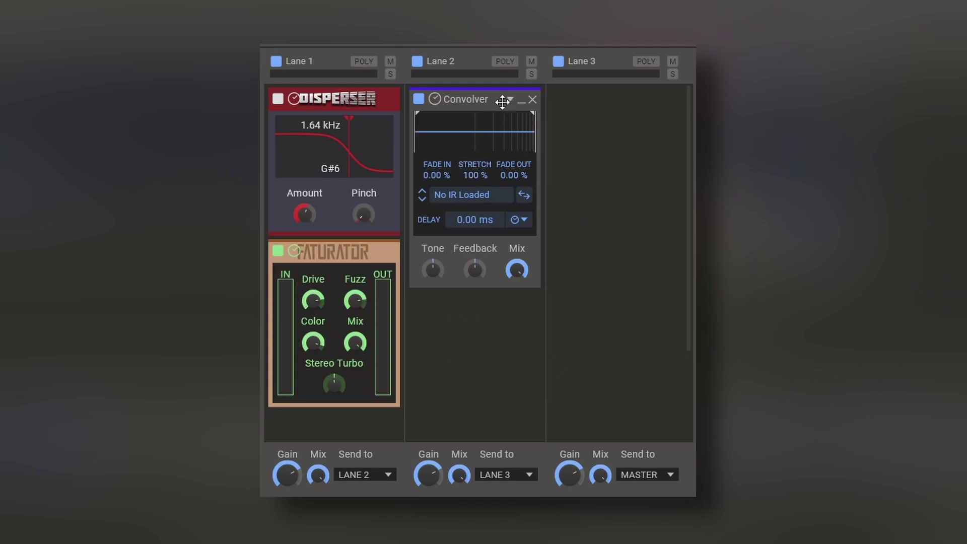
pyautogui.click(477, 194)
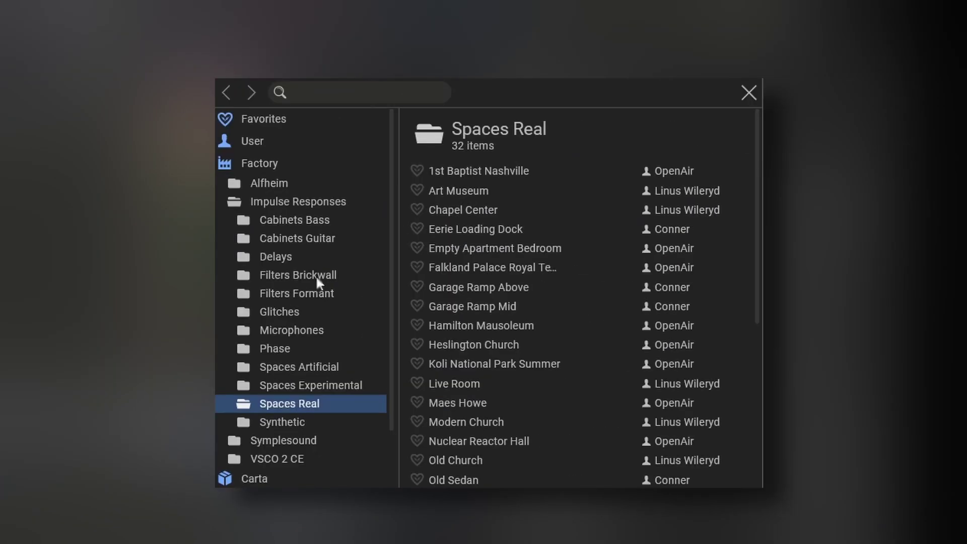
pyautogui.click(288, 313)
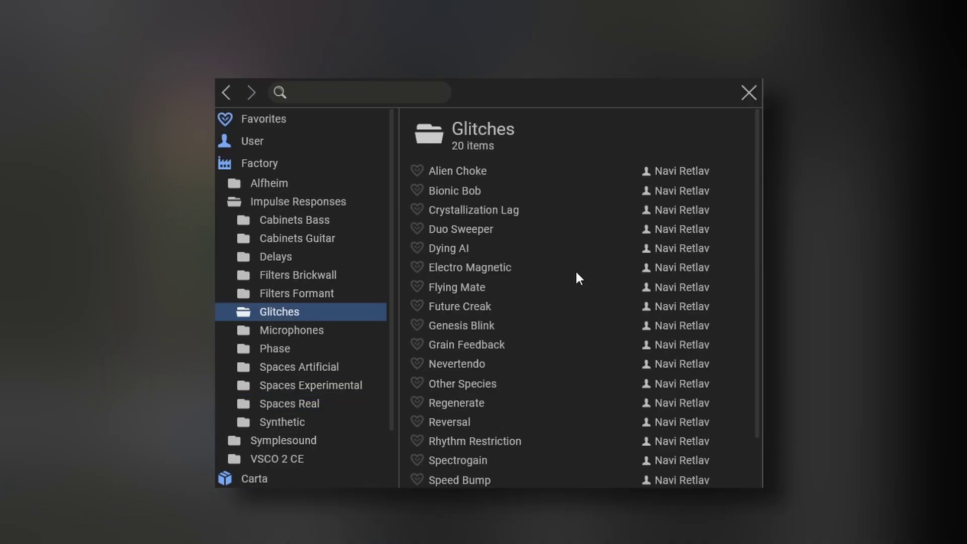
pyautogui.click(495, 248)
pyautogui.click(323, 386)
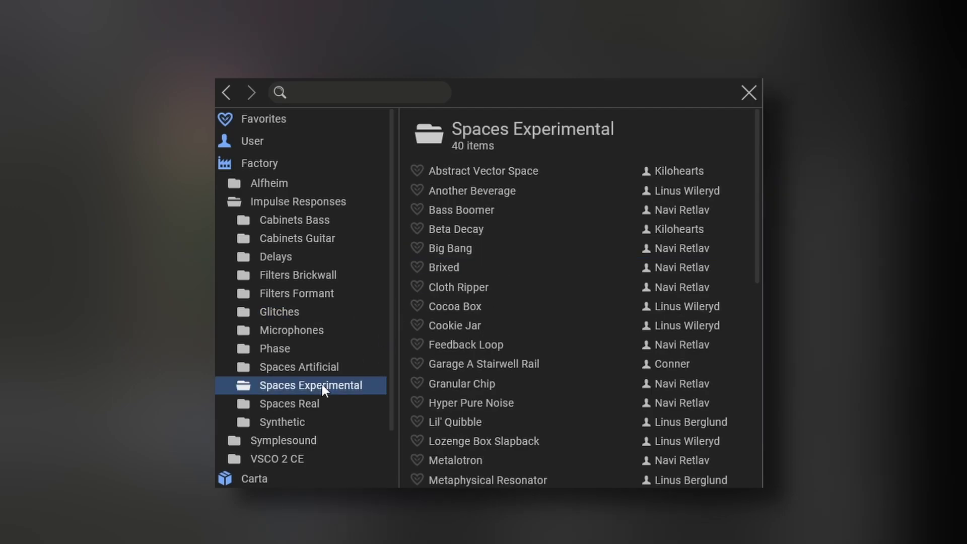
pyautogui.click(466, 328)
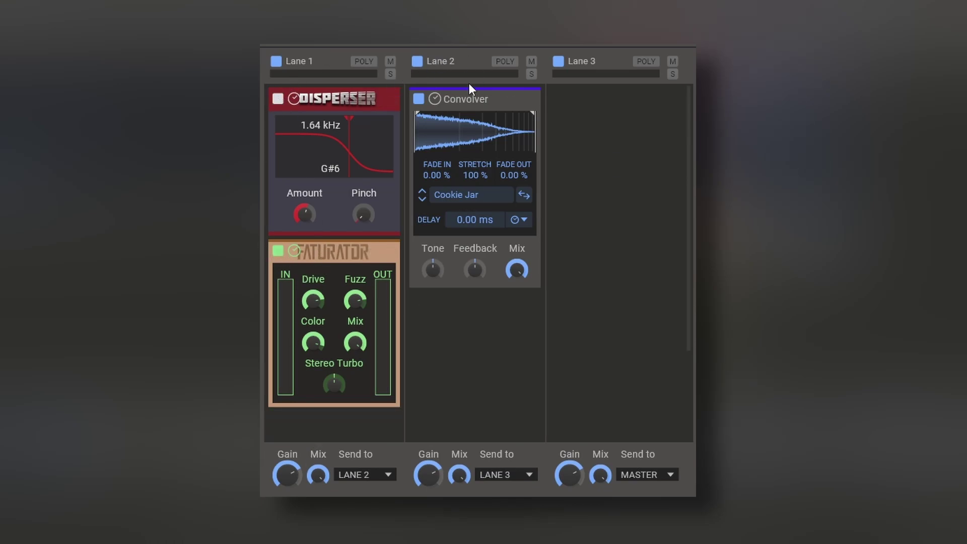
# - Choose lane 1's send destination, add a second Analog group, and bring up lane 1's effect list
pyautogui.click(366, 477)
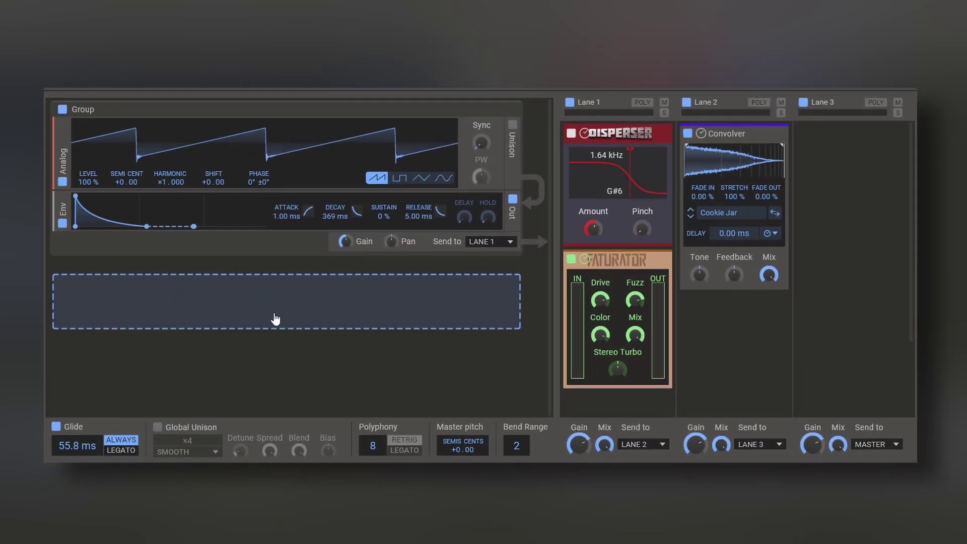
pyautogui.click(274, 317)
pyautogui.click(309, 359)
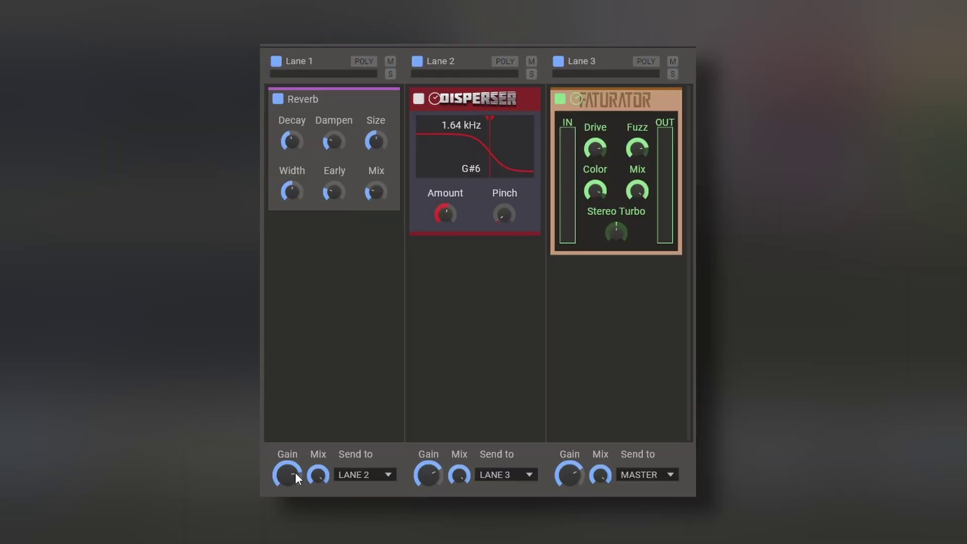
pyautogui.click(377, 270)
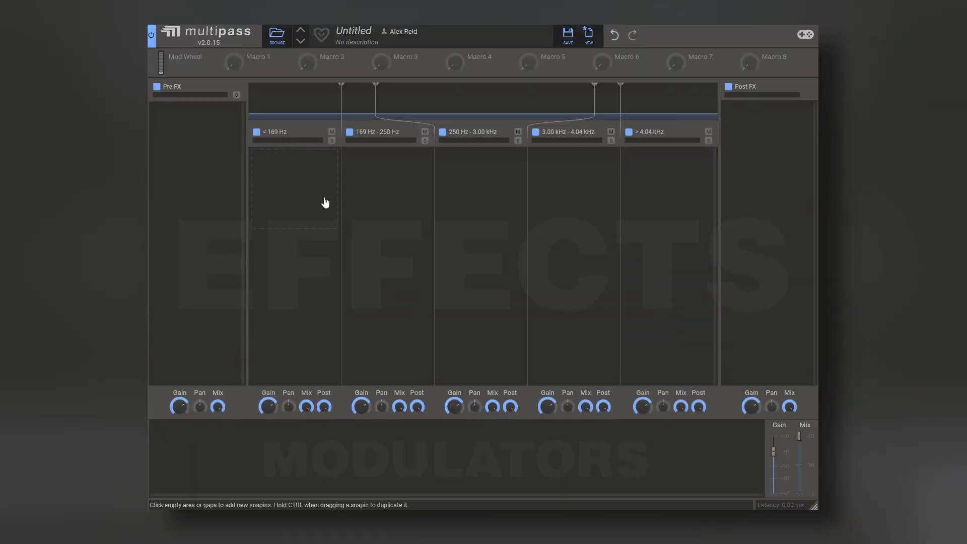
# - Lower the Multipass band split from 2.55 kHz to 1.69 kHz
pyautogui.moveTo(580, 104); pyautogui.dragTo(544, 104)
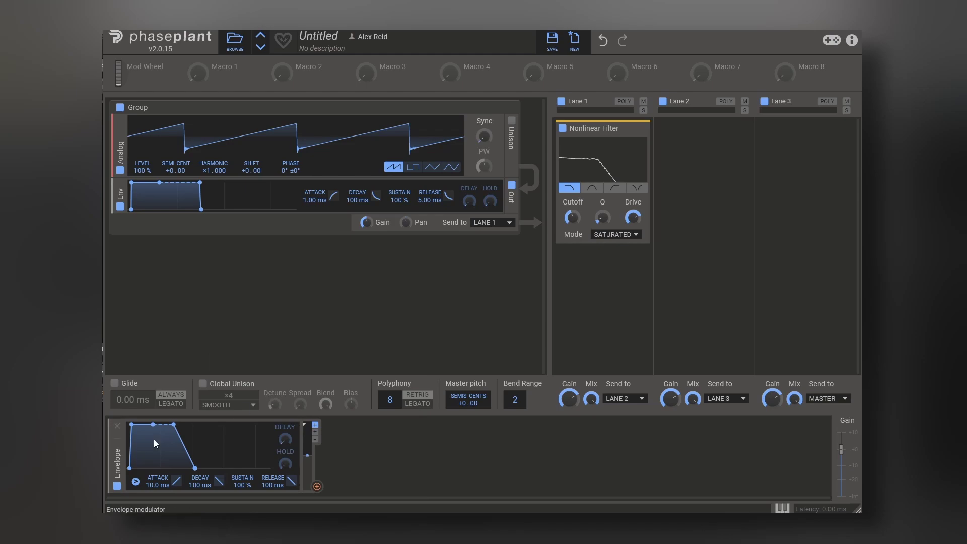
# - Assign the Envelope to the Nonlinear Filter cutoff and reduce its modulation amount
pyautogui.click(317, 486)
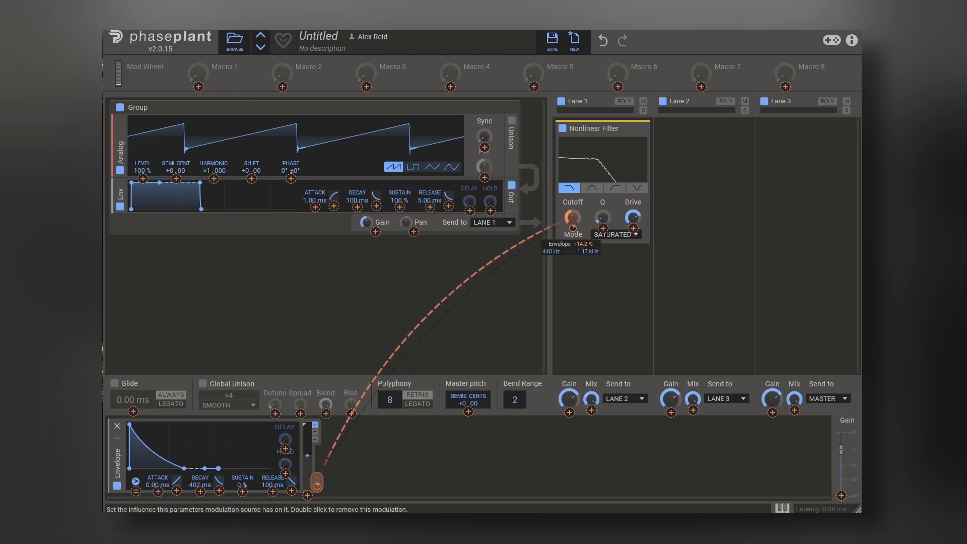
pyautogui.moveTo(573, 228); pyautogui.dragTo(572, 237)
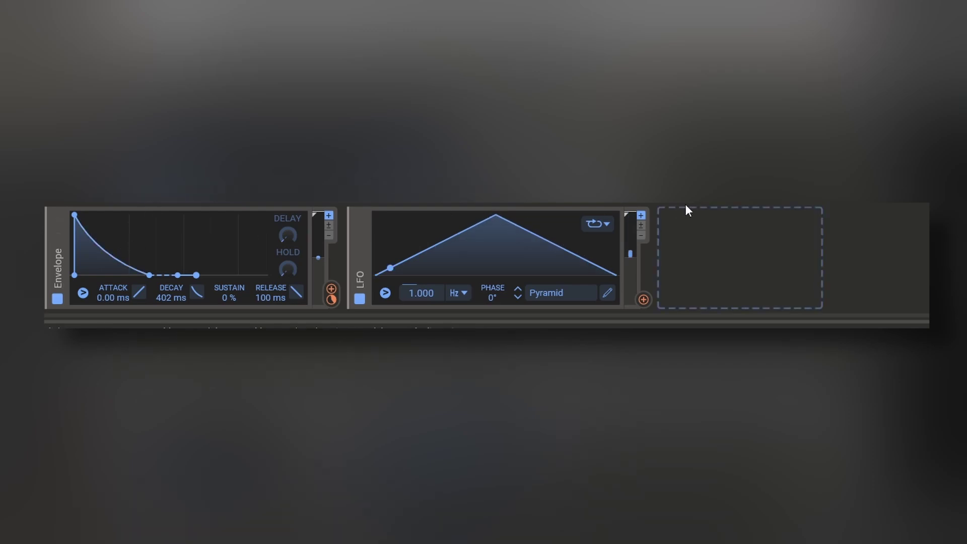
# - Add a Random modulator and sync its rate to tempo
pyautogui.click(735, 252)
pyautogui.click(760, 241)
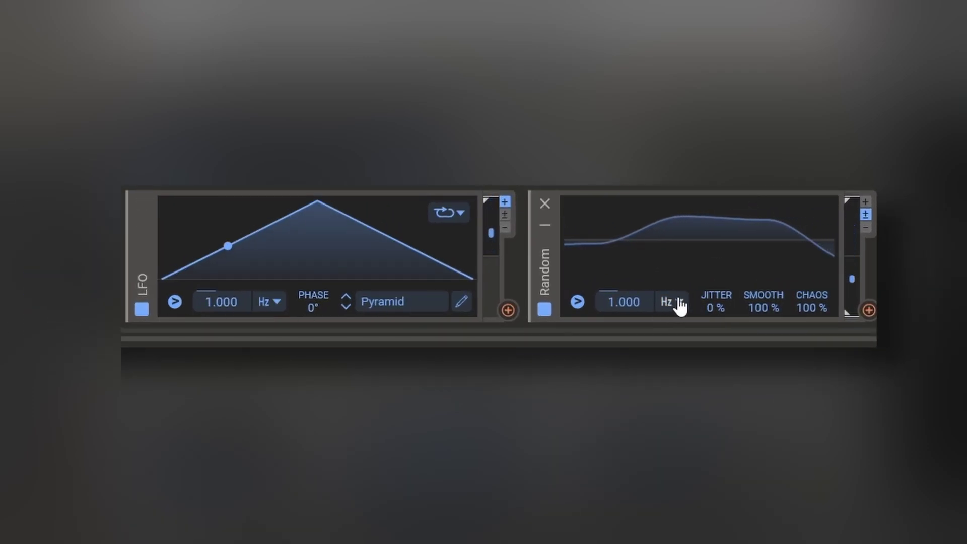
pyautogui.click(680, 305)
pyautogui.click(681, 325)
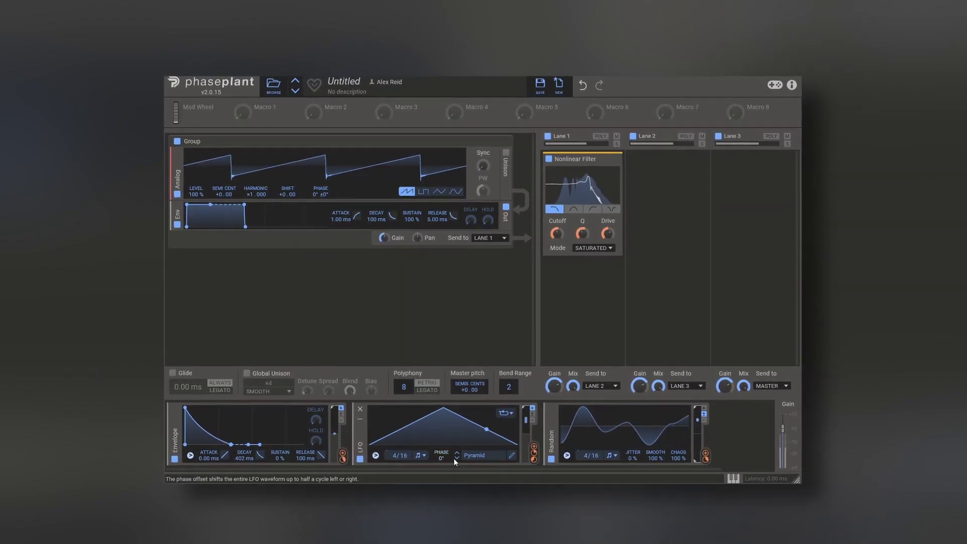
# - Set the LFO shape to Ramp Down and switch Random's rate to free-running
pyautogui.click(456, 458)
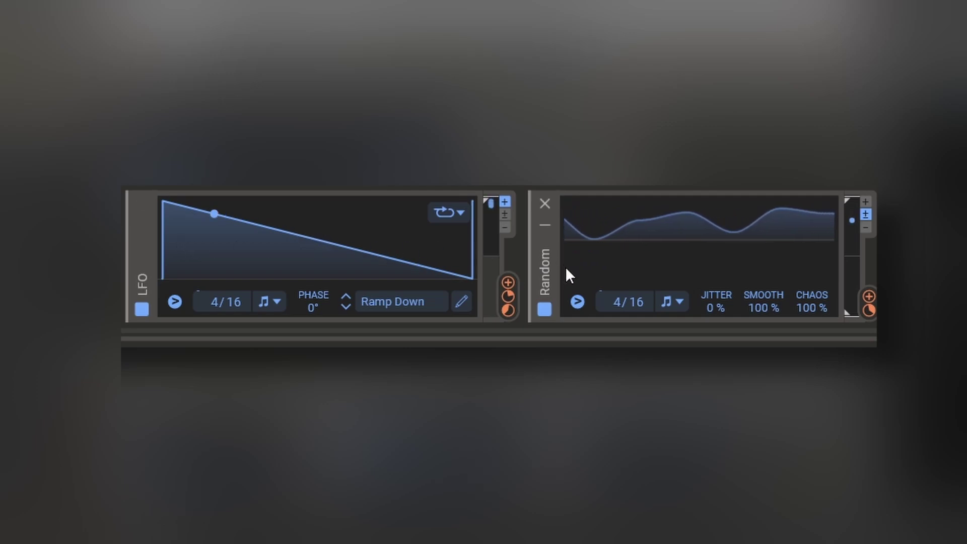
pyautogui.click(672, 301)
pyautogui.click(676, 302)
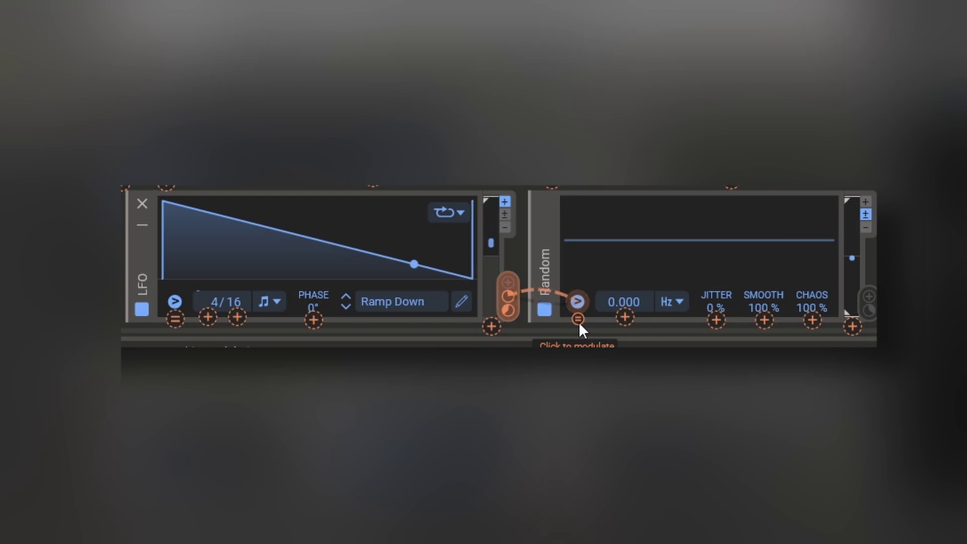
# - Link the LFO to Random's retrigger and raise the trigger threshold to 0.94
pyautogui.click(578, 320)
pyautogui.click(577, 301)
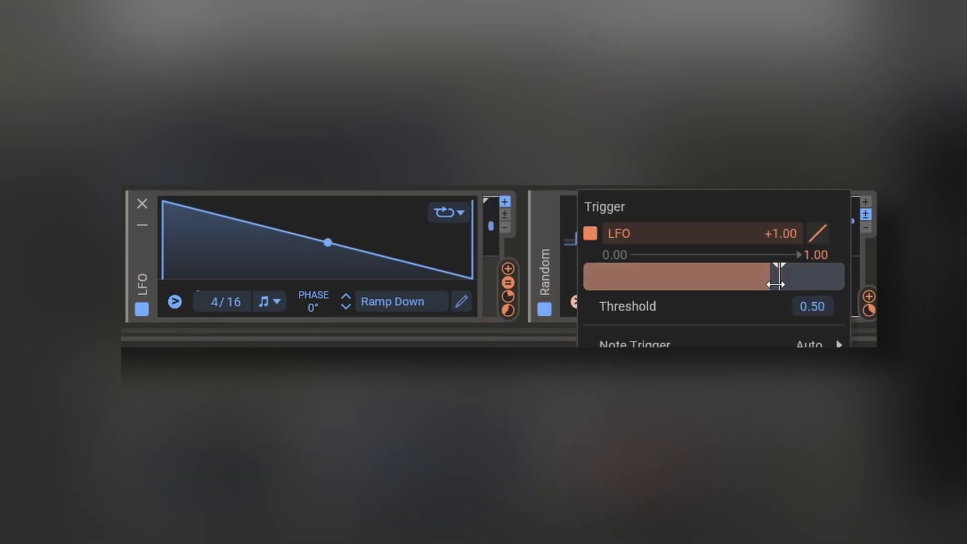
pyautogui.moveTo(780, 265); pyautogui.dragTo(835, 267)
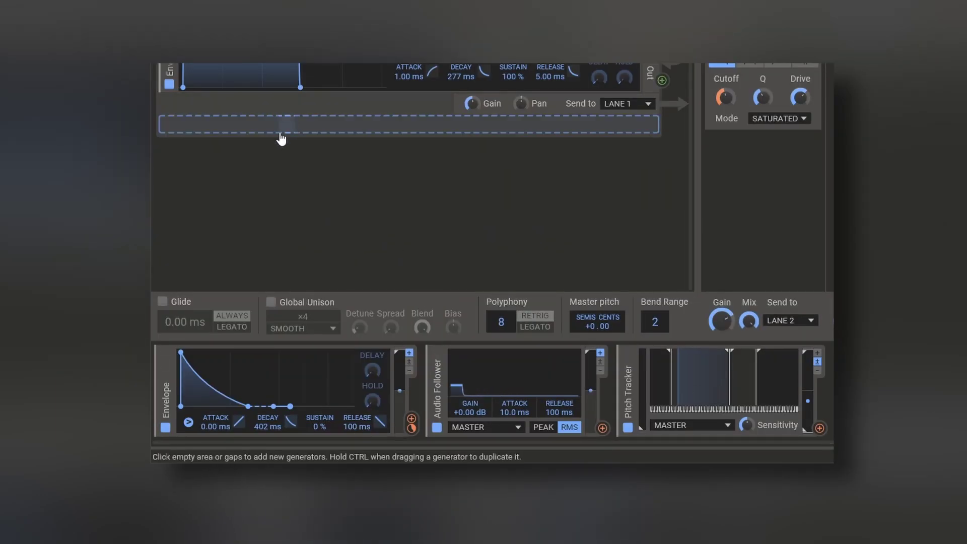
# - Add a Sampler group and open the empty modulator slot's menu
pyautogui.click(256, 156)
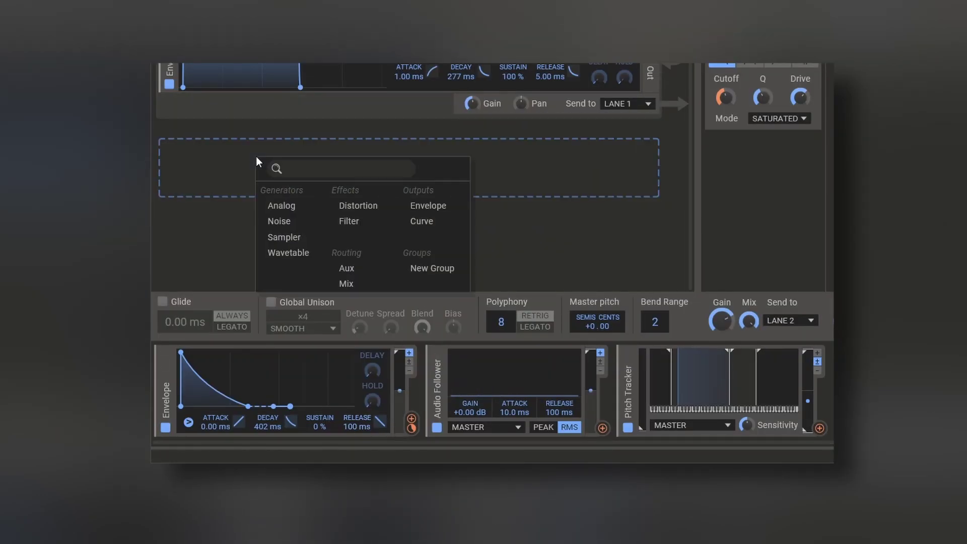
pyautogui.click(287, 237)
pyautogui.click(629, 235)
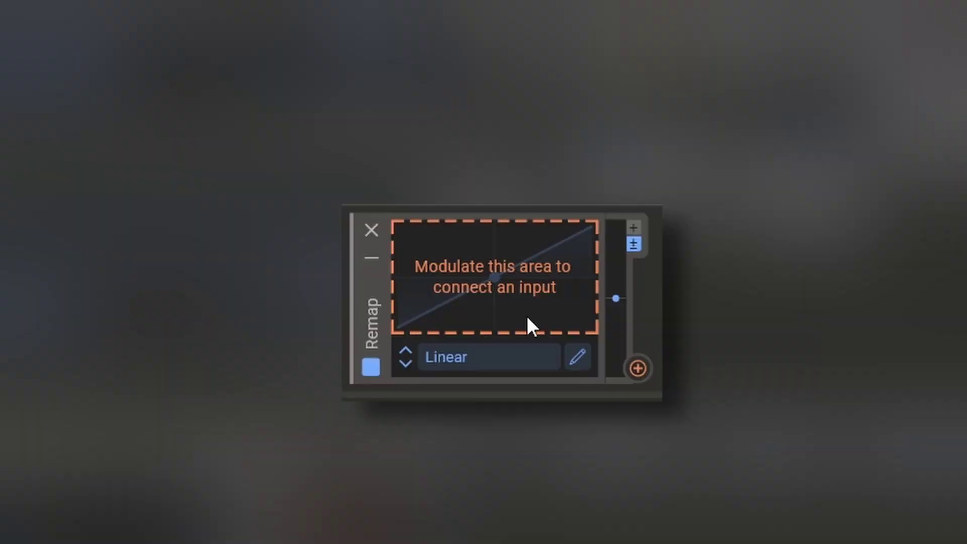
# - Route Macro 1 into the Remap modulator and reshape its curve to stay flat, then rise
pyautogui.moveTo(539, 326); pyautogui.dragTo(684, 312)
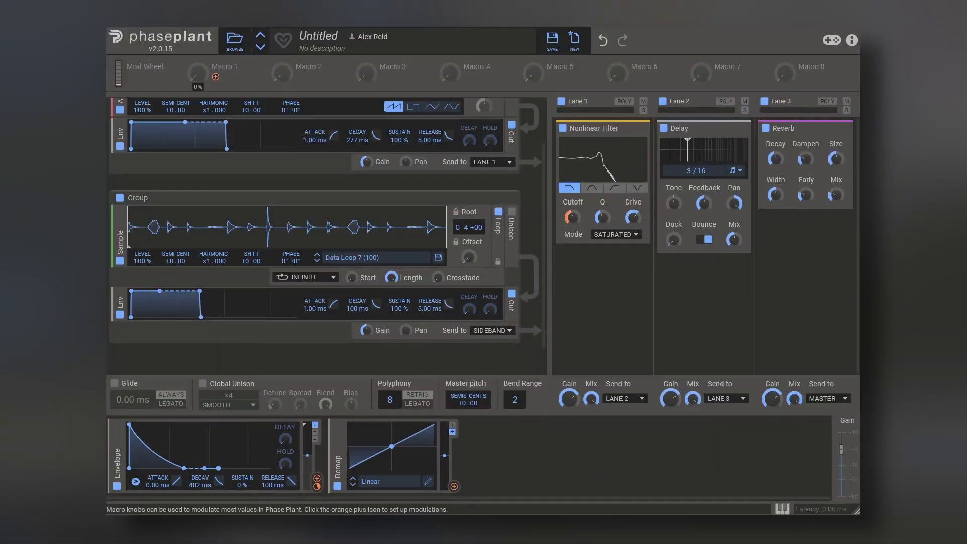
pyautogui.click(215, 77)
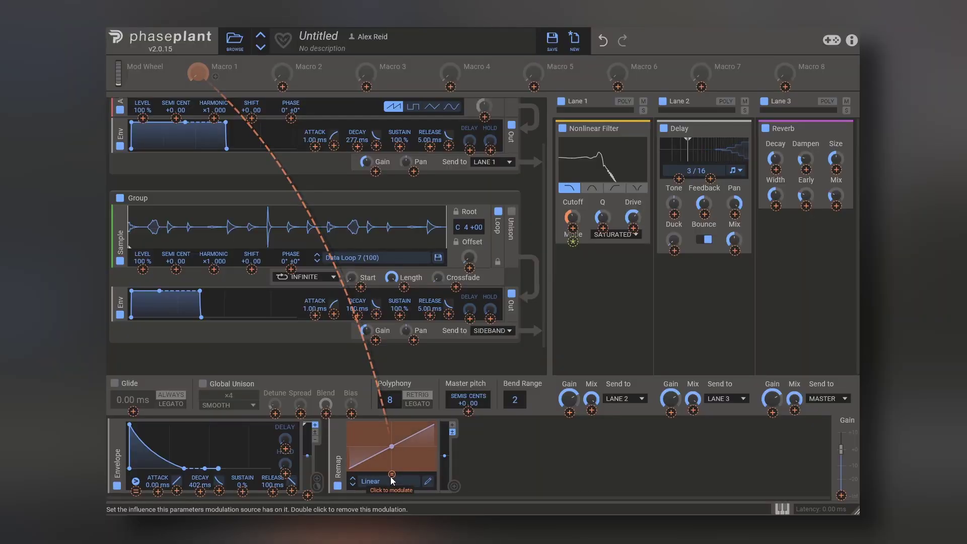
pyautogui.moveTo(393, 480); pyautogui.dragTo(392, 475)
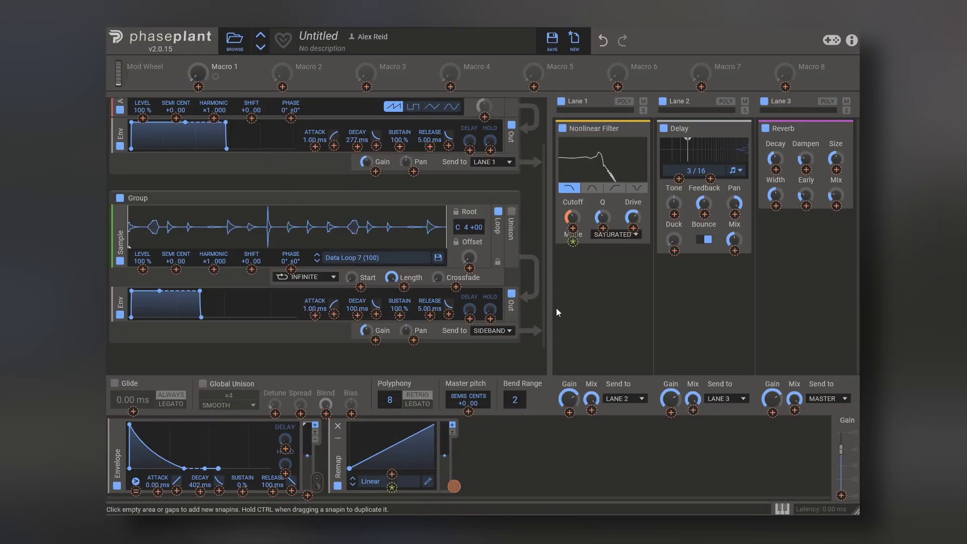
pyautogui.click(427, 481)
pyautogui.moveTo(479, 271); pyautogui.dragTo(503, 398)
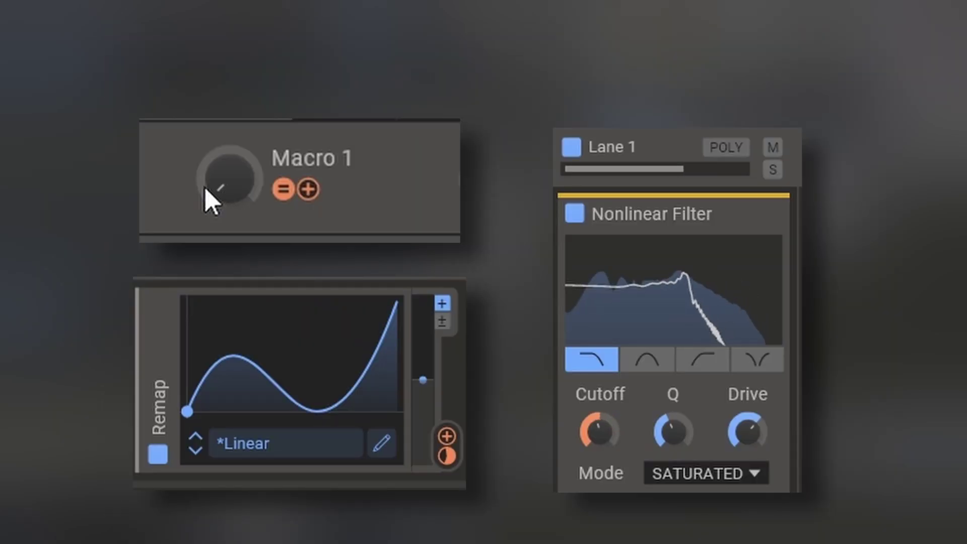
pyautogui.moveTo(197, 72); pyautogui.dragTo(197, 71)
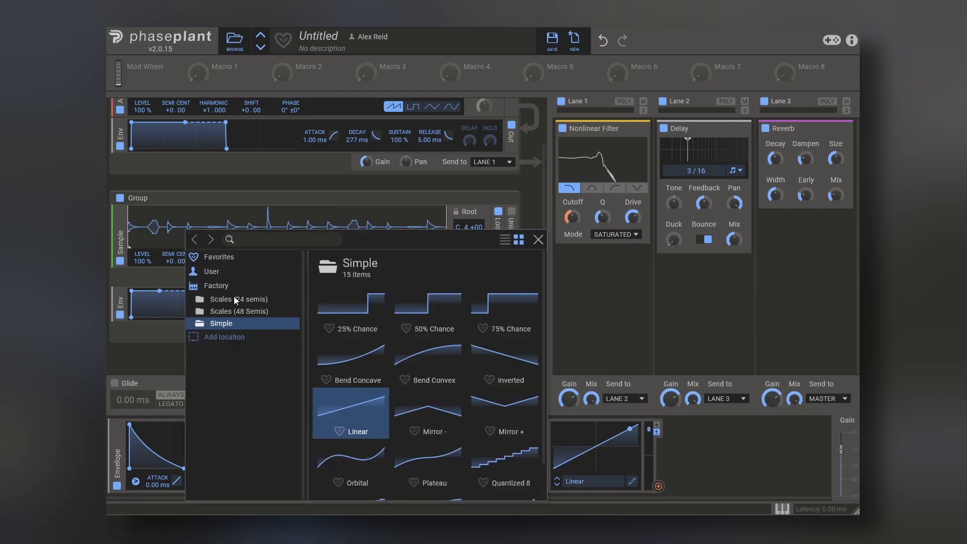
# - Load the Minor shape from Scales (24 semis) into Remap and begin assigning its output
pyautogui.click(234, 300)
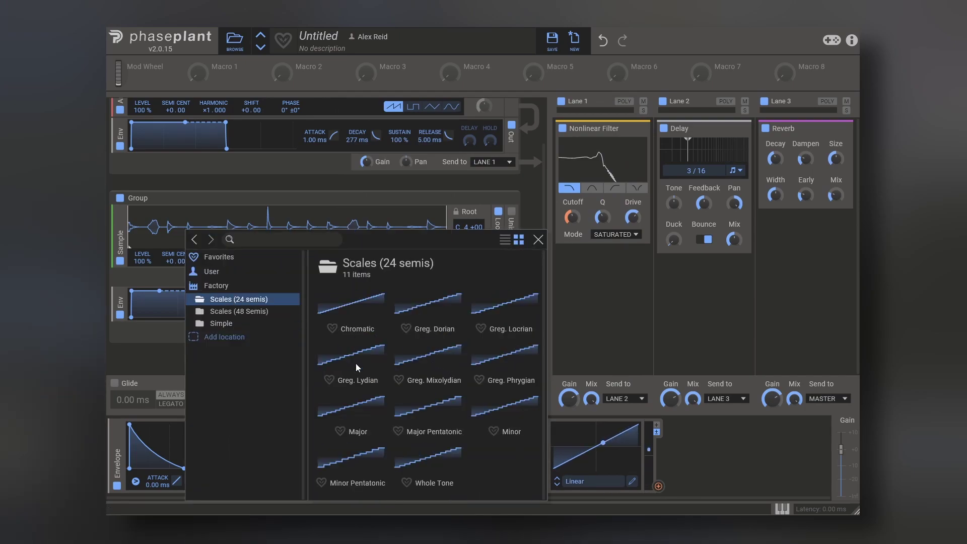
pyautogui.click(500, 418)
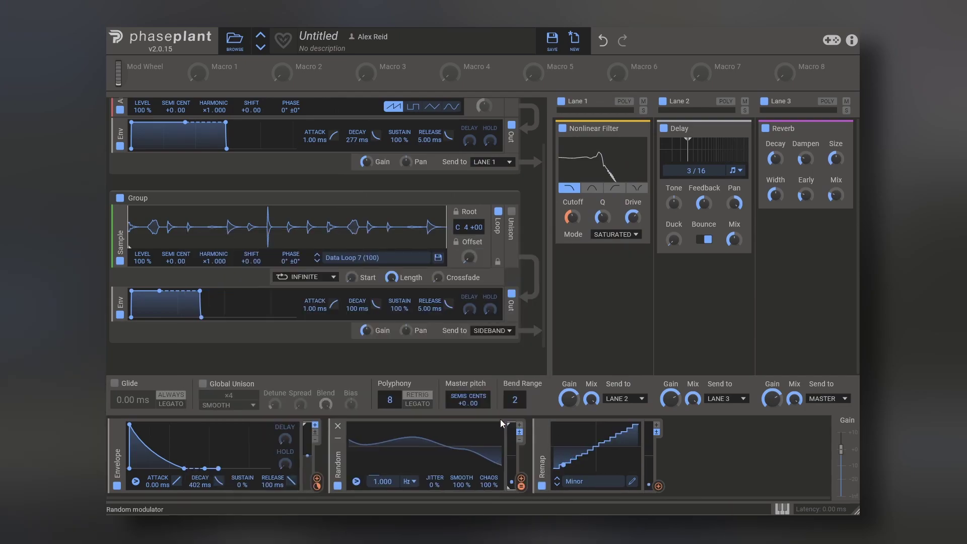
pyautogui.click(658, 486)
pyautogui.scroll(-1, 273, 148)
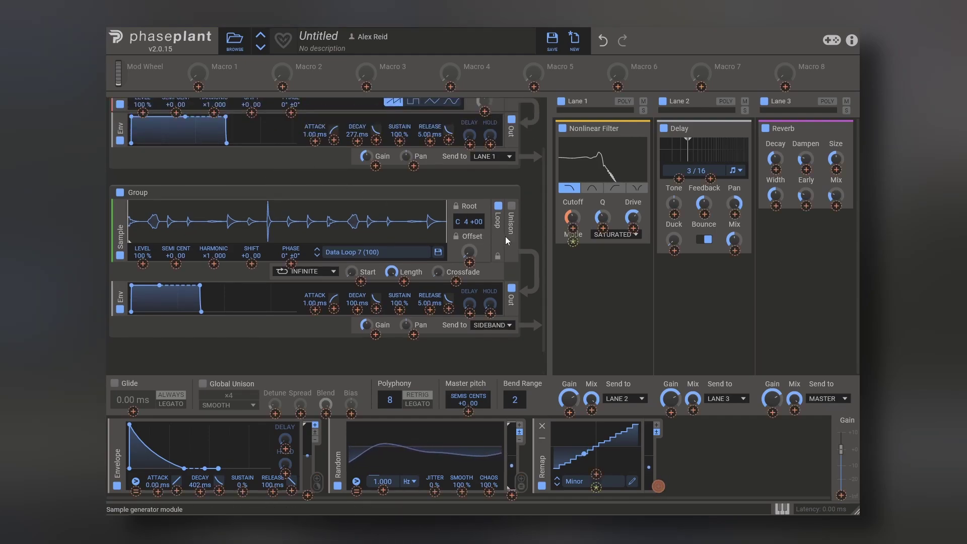
pyautogui.scroll(3, 174, 186)
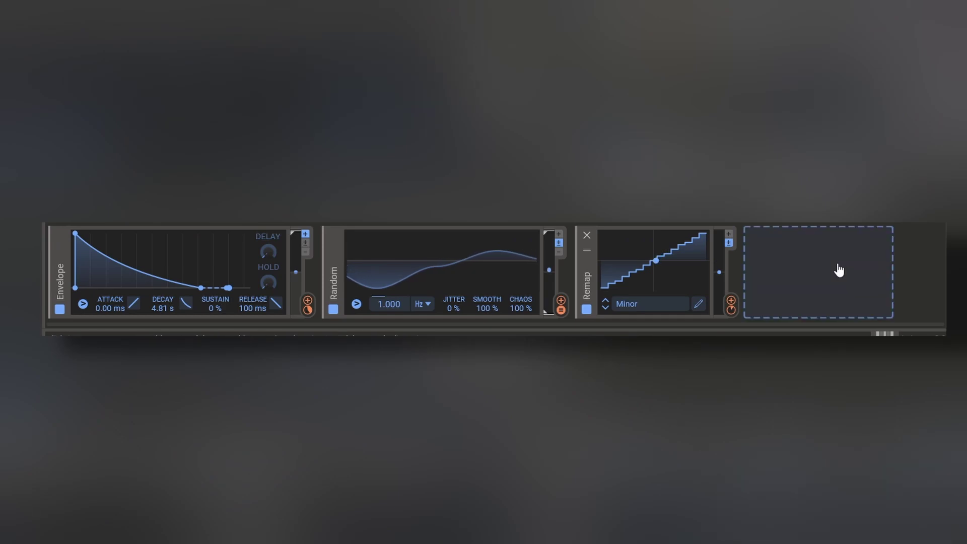
# - Add a Lower Limit modulator and map the Random modulator onto it
pyautogui.click(838, 270)
pyautogui.click(926, 223)
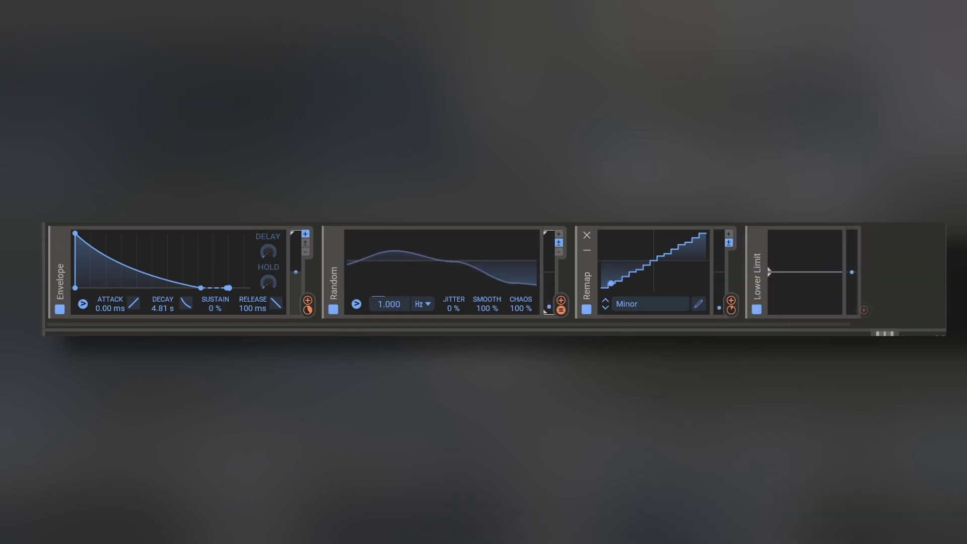
pyautogui.hscroll(3, 708, 319)
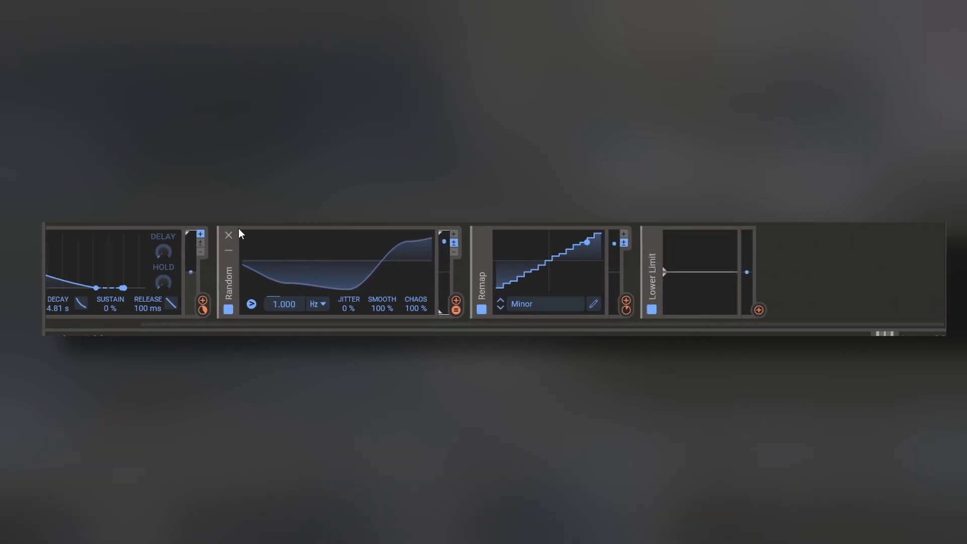
pyautogui.click(456, 301)
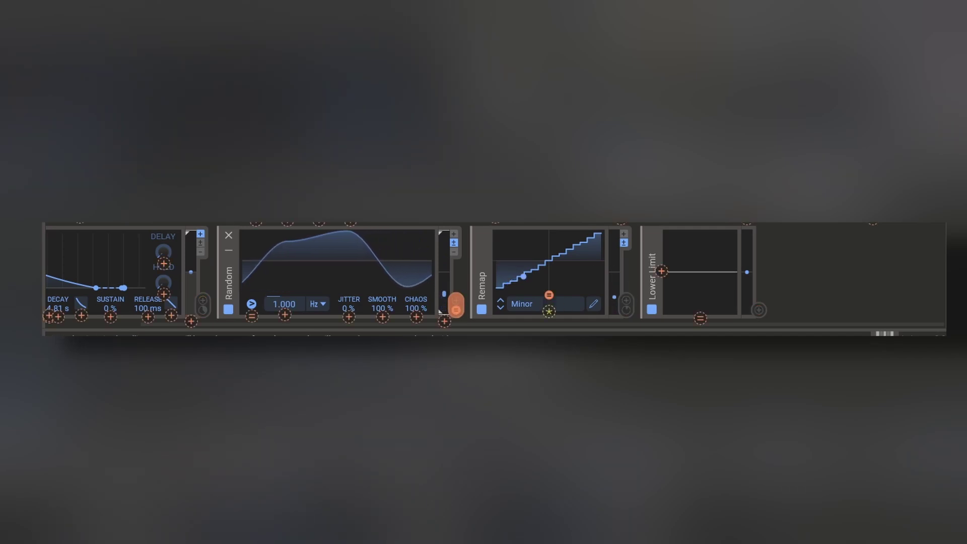
pyautogui.moveTo(661, 270); pyautogui.dragTo(694, 232)
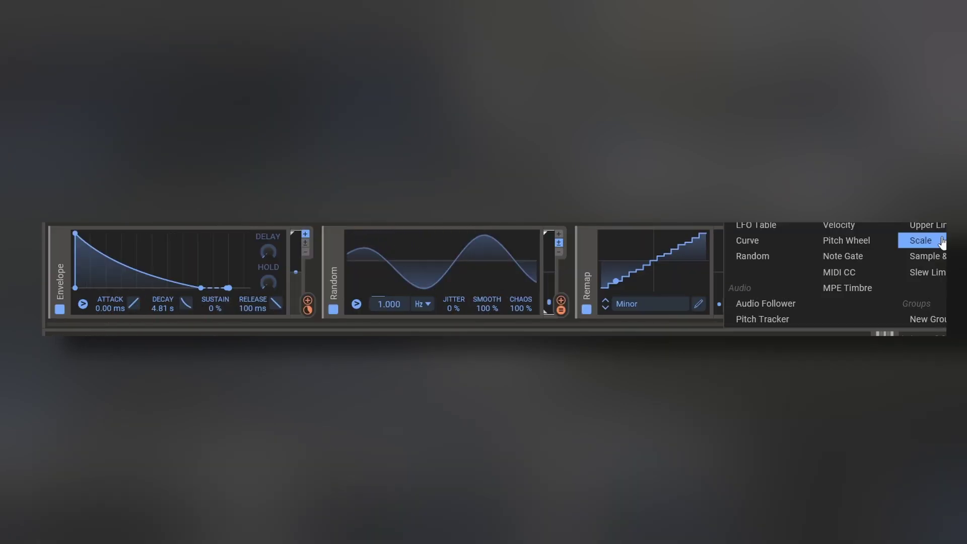
# - Swap the slot to a Slew Limiter and route Remap's output to its attack
pyautogui.click(867, 241)
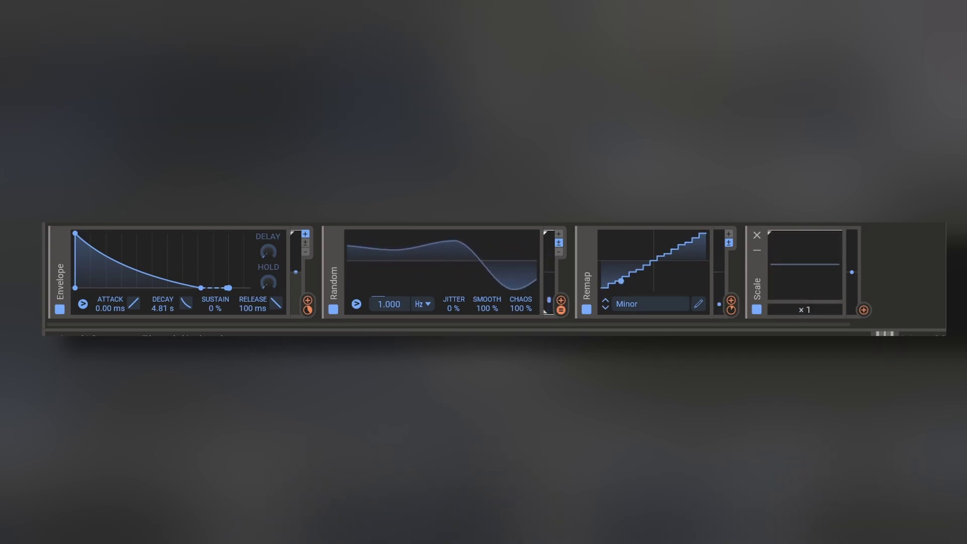
pyautogui.click(863, 309)
pyautogui.click(930, 280)
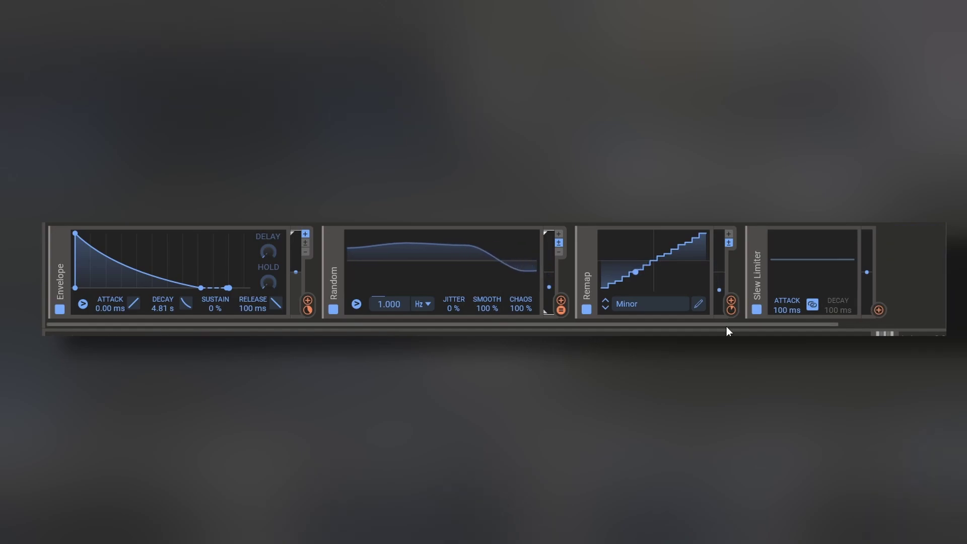
pyautogui.hscroll(3, 726, 326)
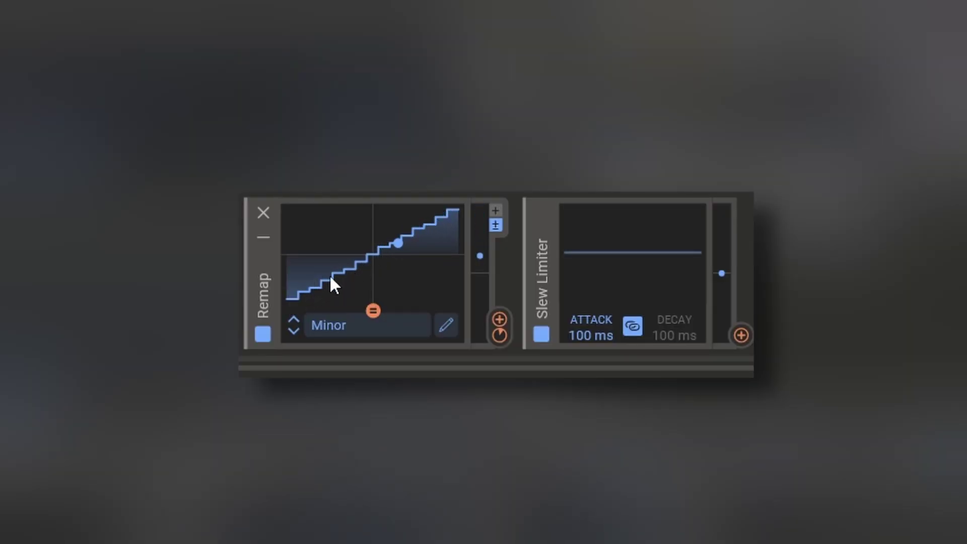
pyautogui.moveTo(493, 317); pyautogui.dragTo(637, 311)
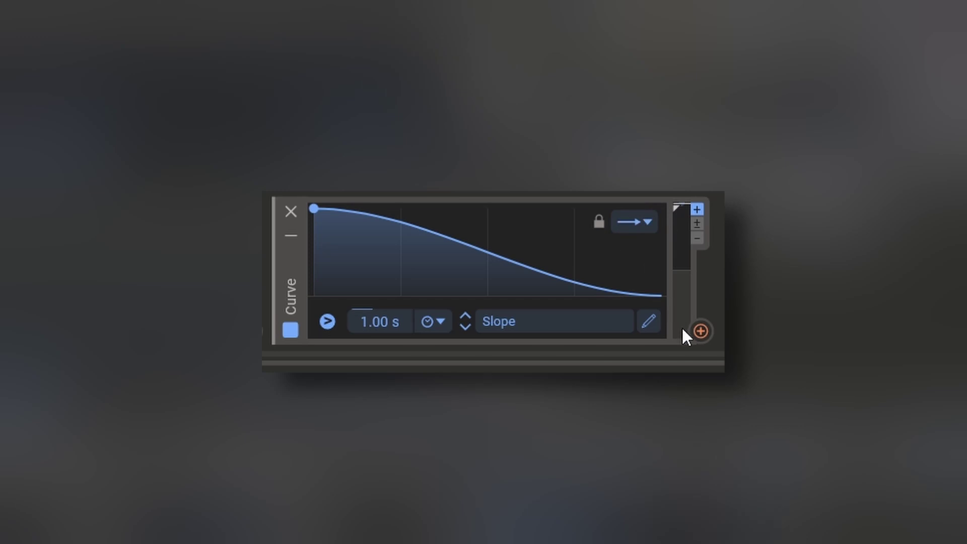
# - Make the Curve an infinitely looping sine-like wave, tempo-synced at 26/16
pyautogui.click(649, 322)
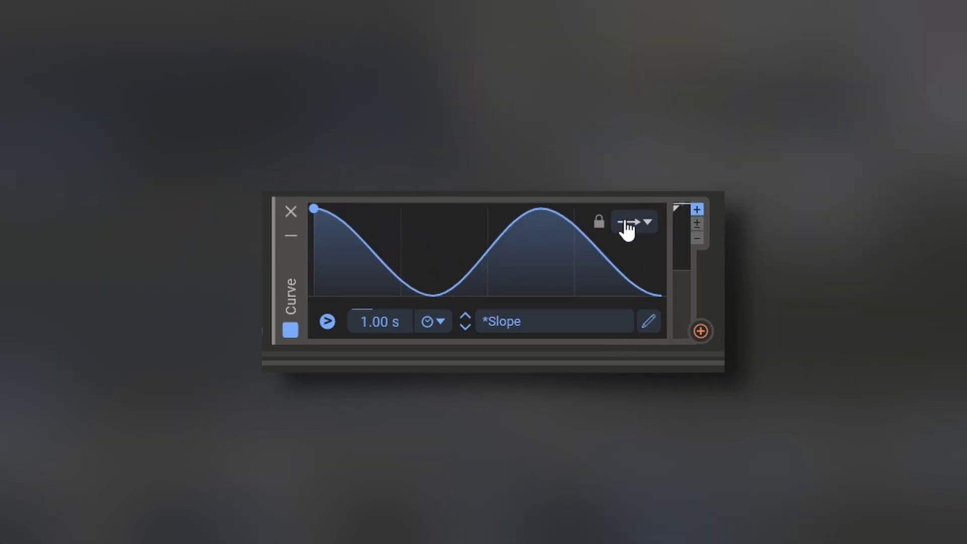
pyautogui.click(628, 227)
pyautogui.click(676, 247)
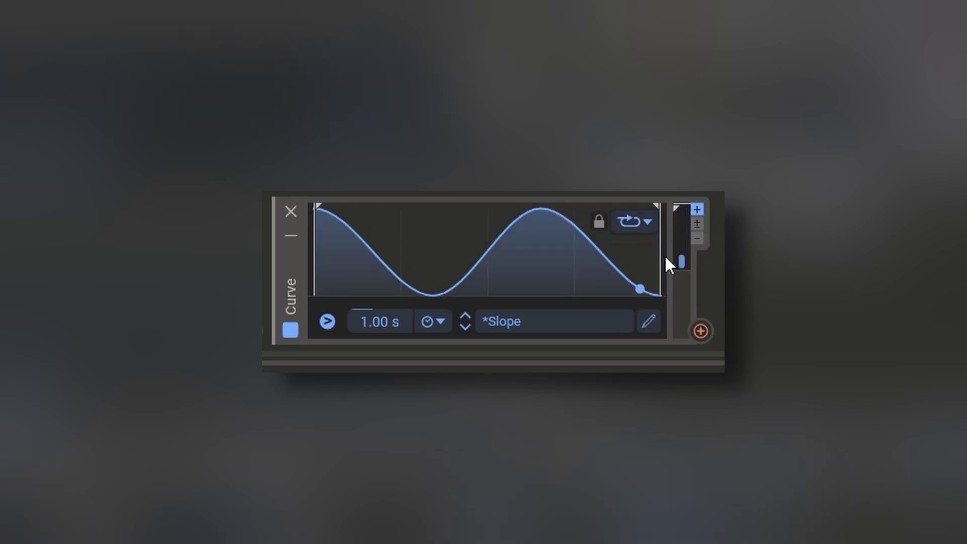
pyautogui.moveTo(365, 321); pyautogui.dragTo(352, 322)
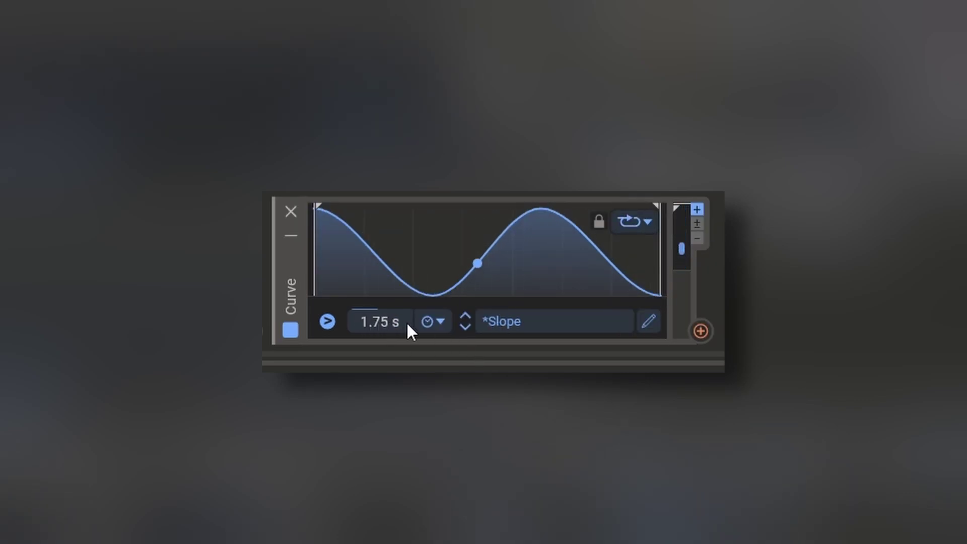
pyautogui.click(429, 321)
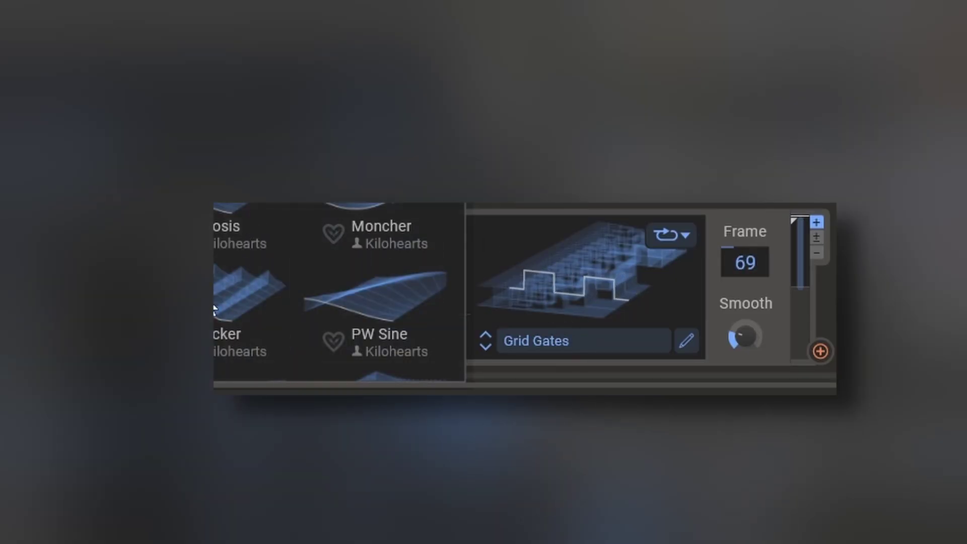
# - Load the Mitosis wavetable into the LFO Table modulator
pyautogui.click(222, 211)
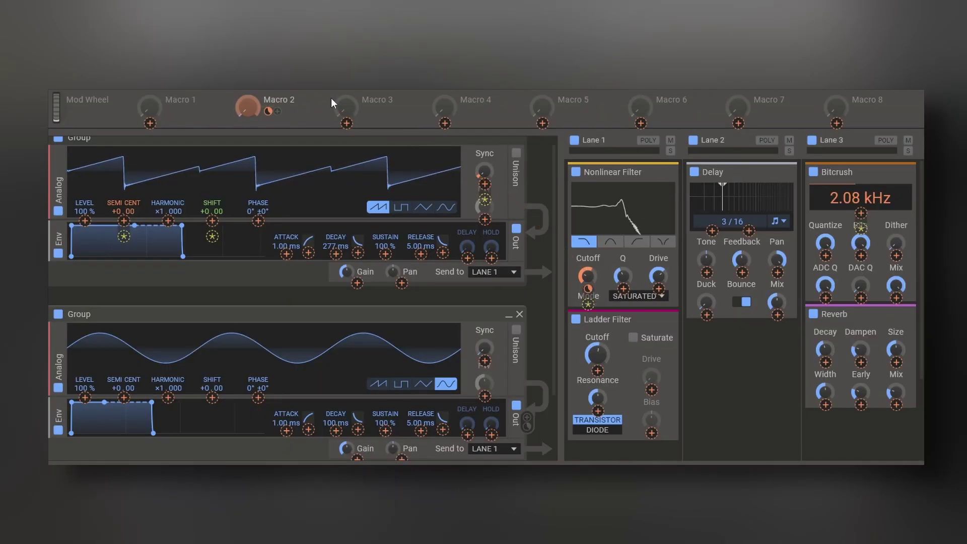
# - Map Macro 2 to Delay Feedback, Reverb Mix and Reverb Decay
pyautogui.moveTo(276, 110); pyautogui.dragTo(741, 254)
pyautogui.moveTo(276, 110); pyautogui.dragTo(861, 201)
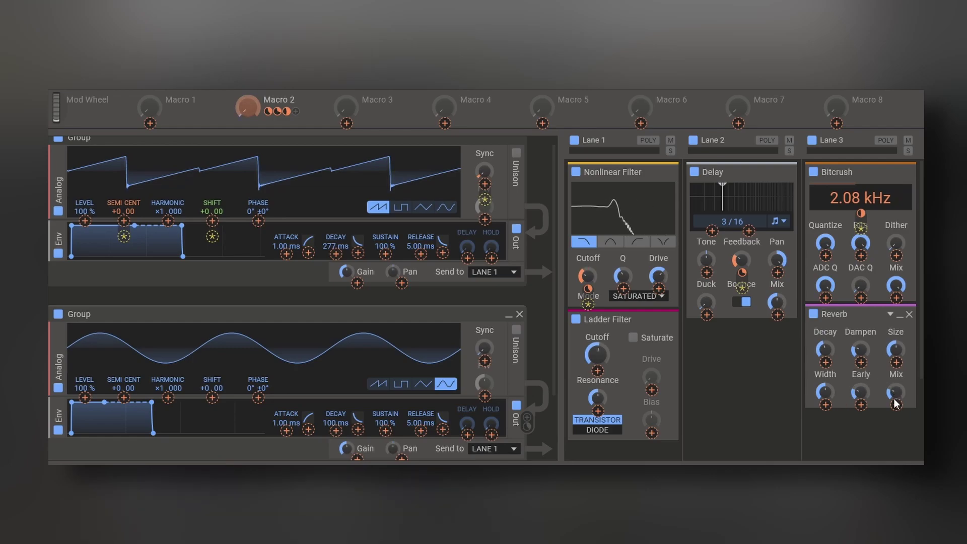
pyautogui.moveTo(895, 404); pyautogui.dragTo(895, 403)
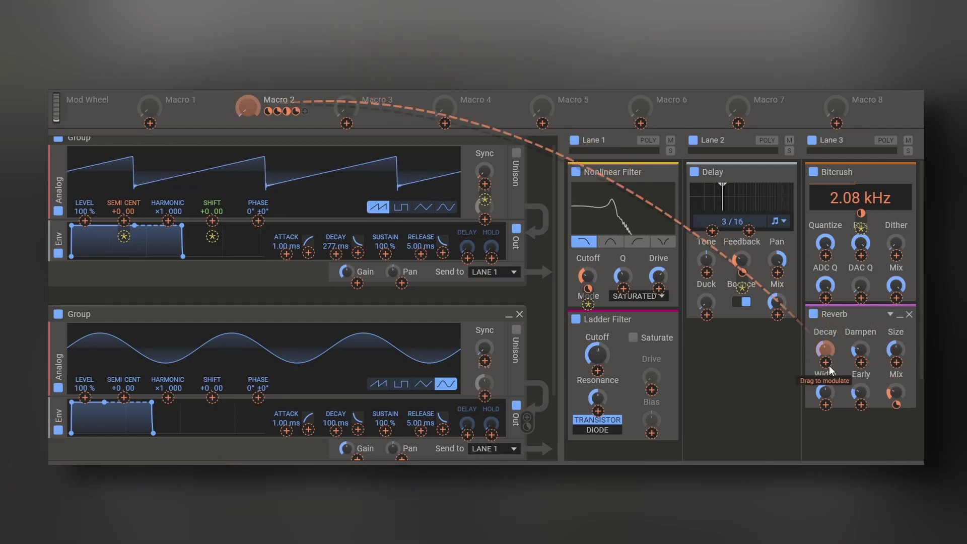
pyautogui.moveTo(827, 362); pyautogui.dragTo(828, 362)
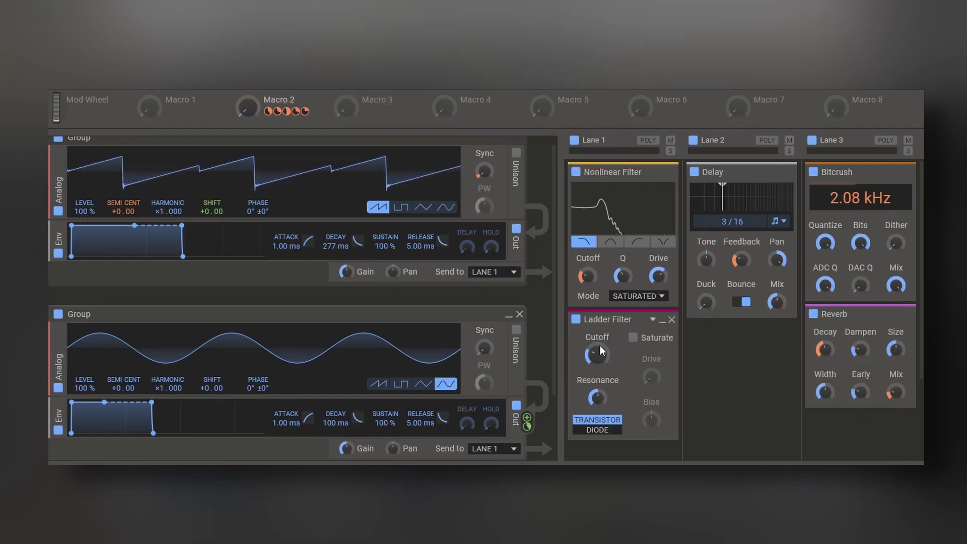
# - Map Macro 2 to Ladder Filter Cutoff and Drive, and enable Saturate
pyautogui.moveTo(317, 113); pyautogui.dragTo(596, 355)
pyautogui.click(633, 337)
pyautogui.moveTo(324, 117); pyautogui.dragTo(669, 414)
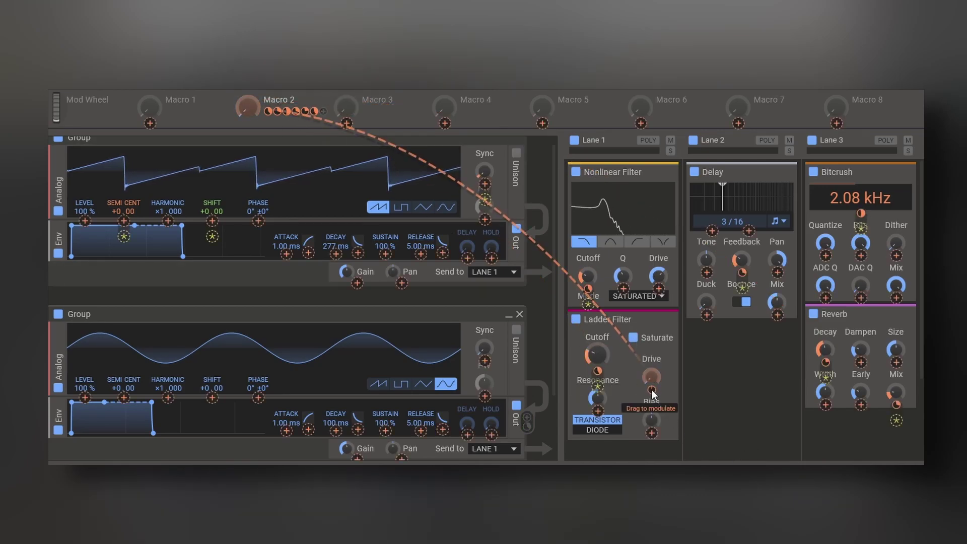
pyautogui.moveTo(651, 377); pyautogui.dragTo(650, 377)
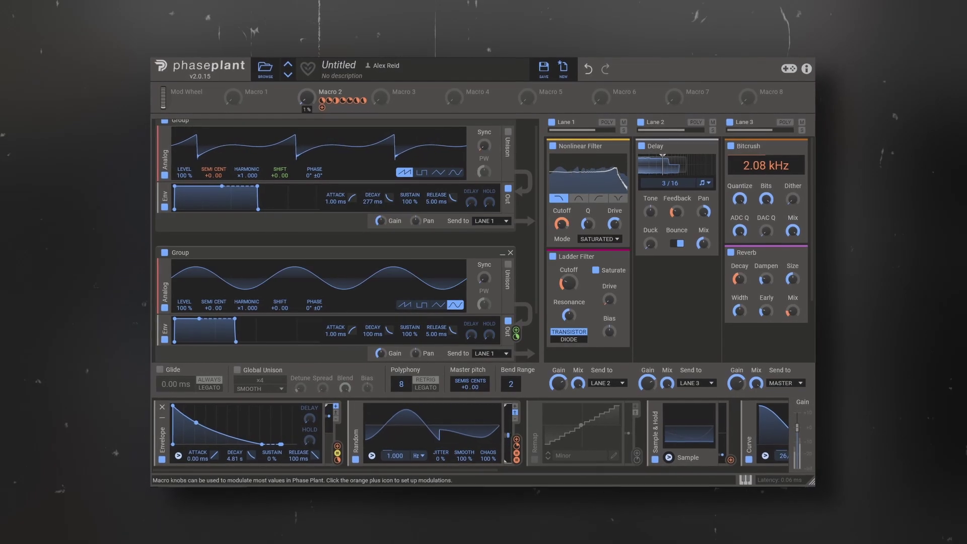
# - Turn Macro 2 up to 62% to hear its effect
pyautogui.moveTo(306, 97); pyautogui.dragTo(290, 75)
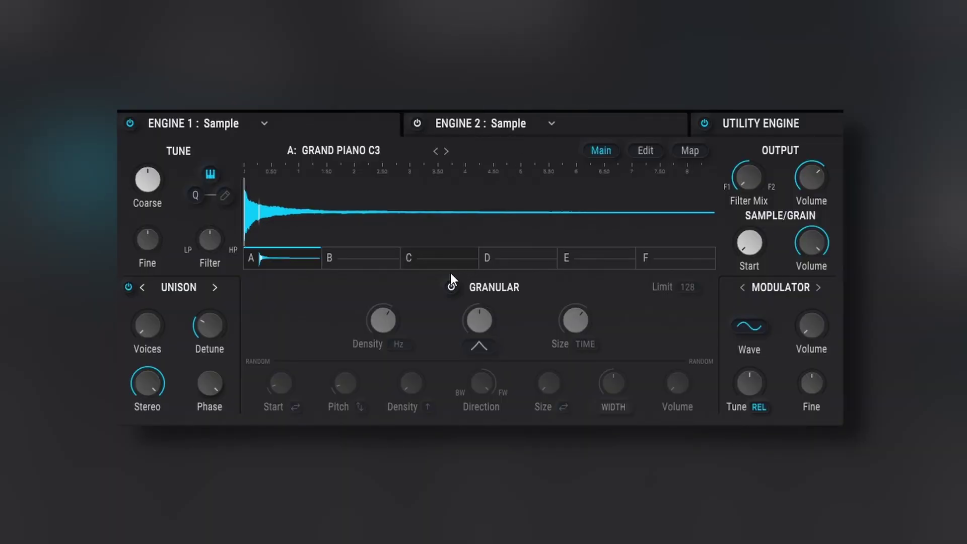
# - Turn on Granular mode in Pigments' Engine 1 sample panel to enable grain Density and Size controls
pyautogui.click(453, 287)
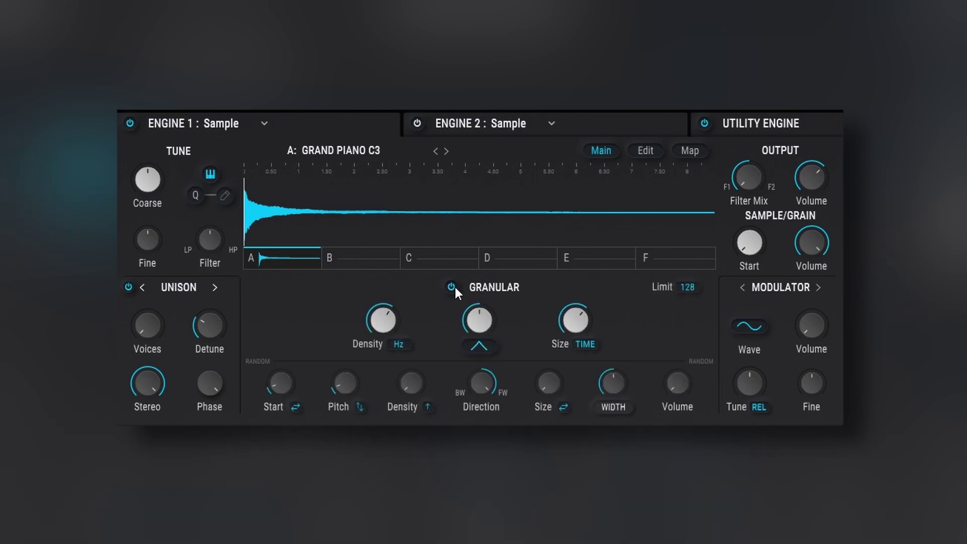